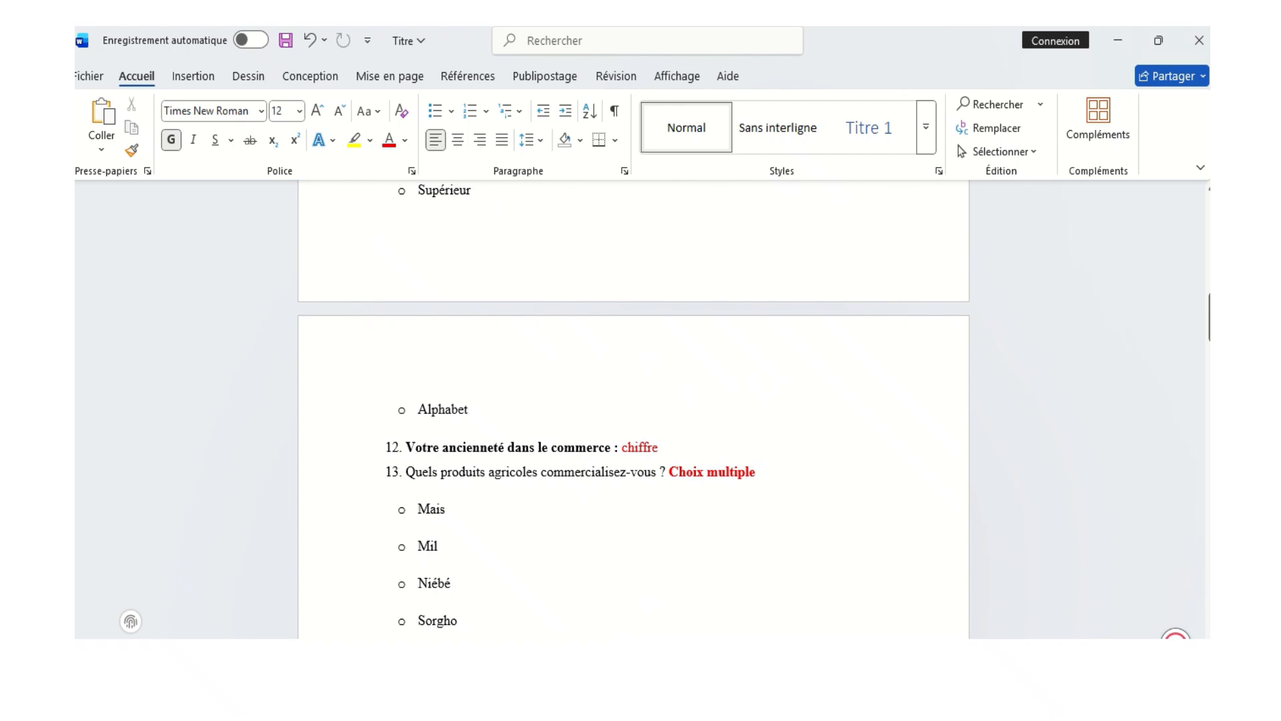
Return to the title and description at the beginning of the questionnaire document
{"action": "scroll", "coordinate": [710, 306], "scroll_direction": "up", "scroll_amount": 15}
{"action": "left_click", "coordinate": [710, 305]}
{"action": "mouse_move", "coordinate": [578, 59]}
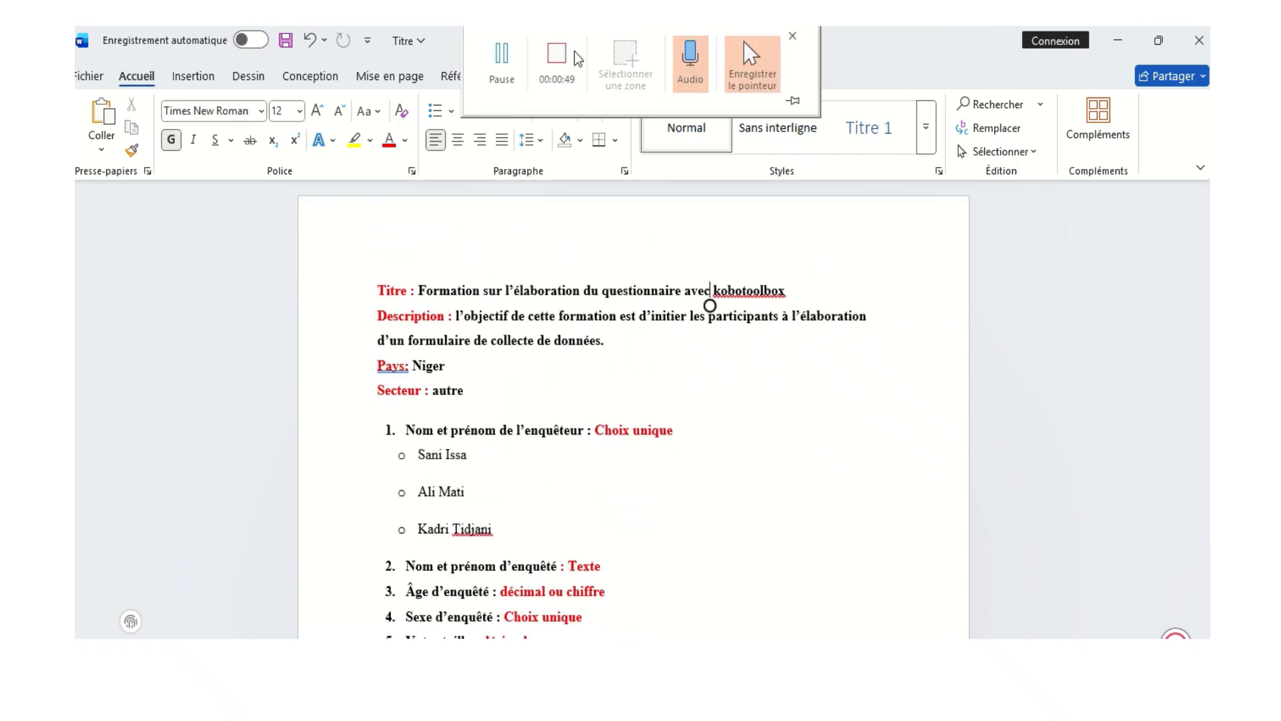
{"action": "left_click", "coordinate": [502, 54]}
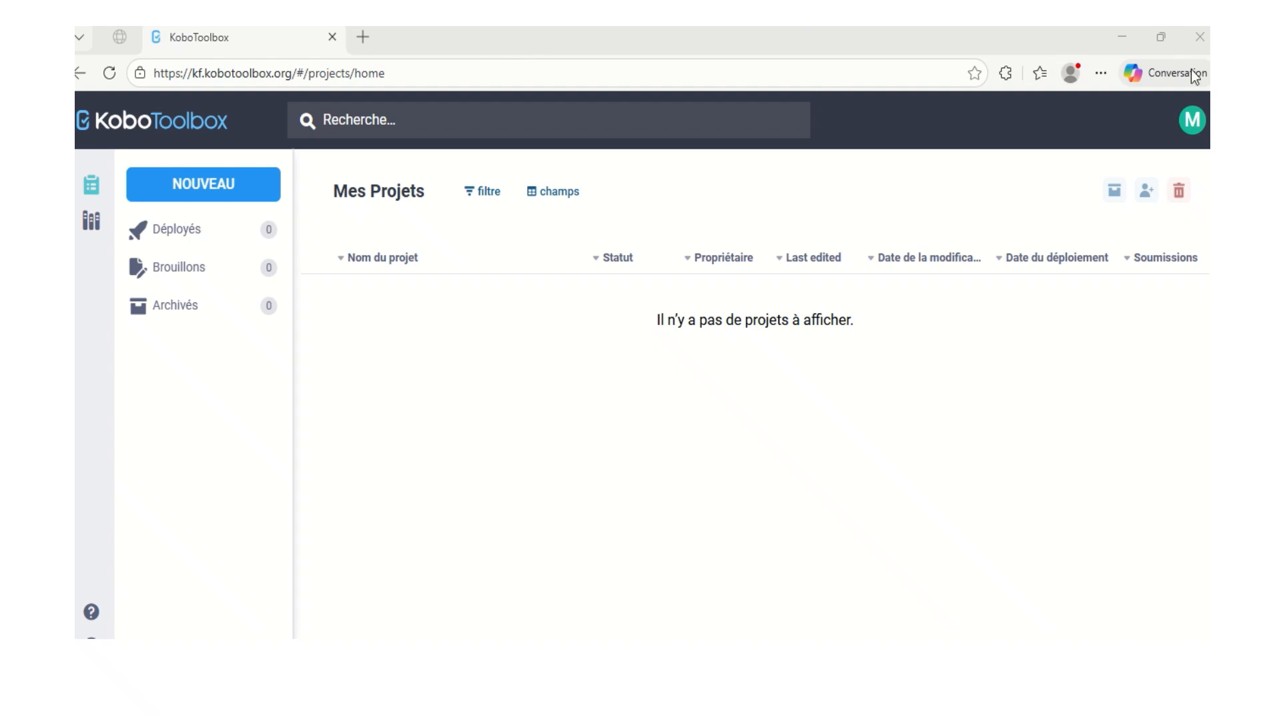
Switch to KoboToolbox, reload the projects page and open the account settings
{"action": "left_click", "coordinate": [1189, 121]}
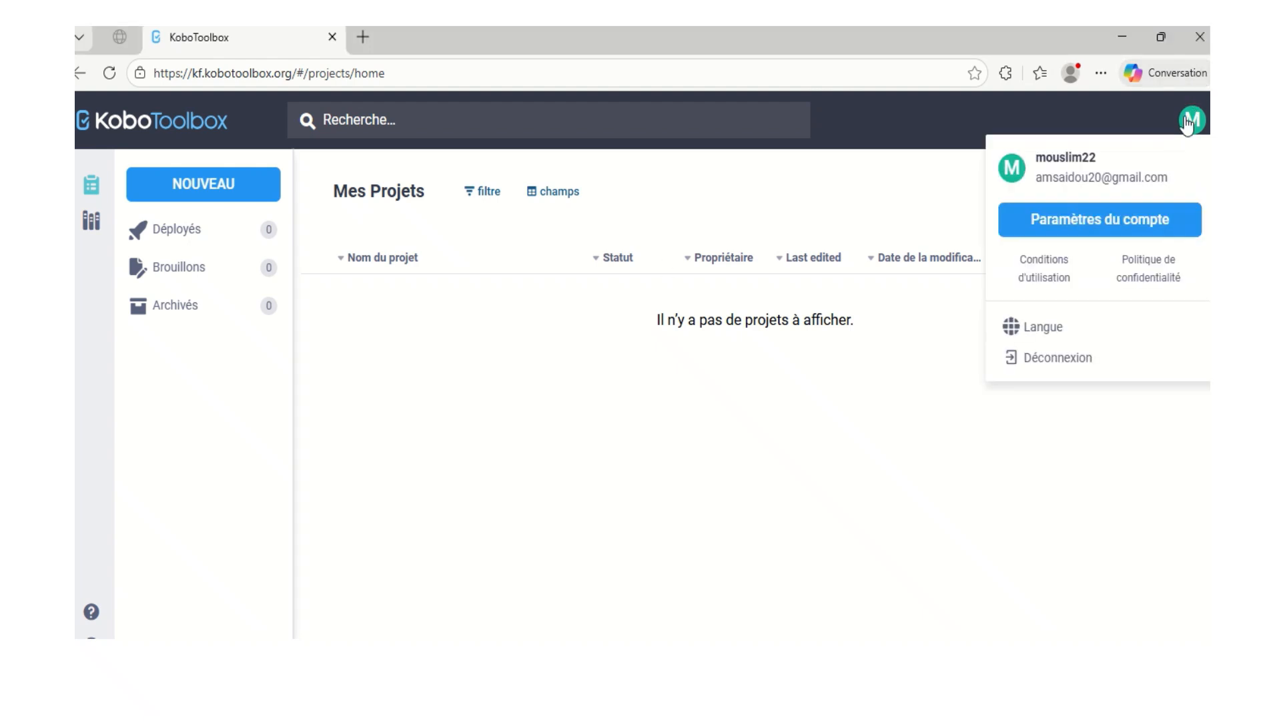
{"action": "left_click", "coordinate": [1101, 219]}
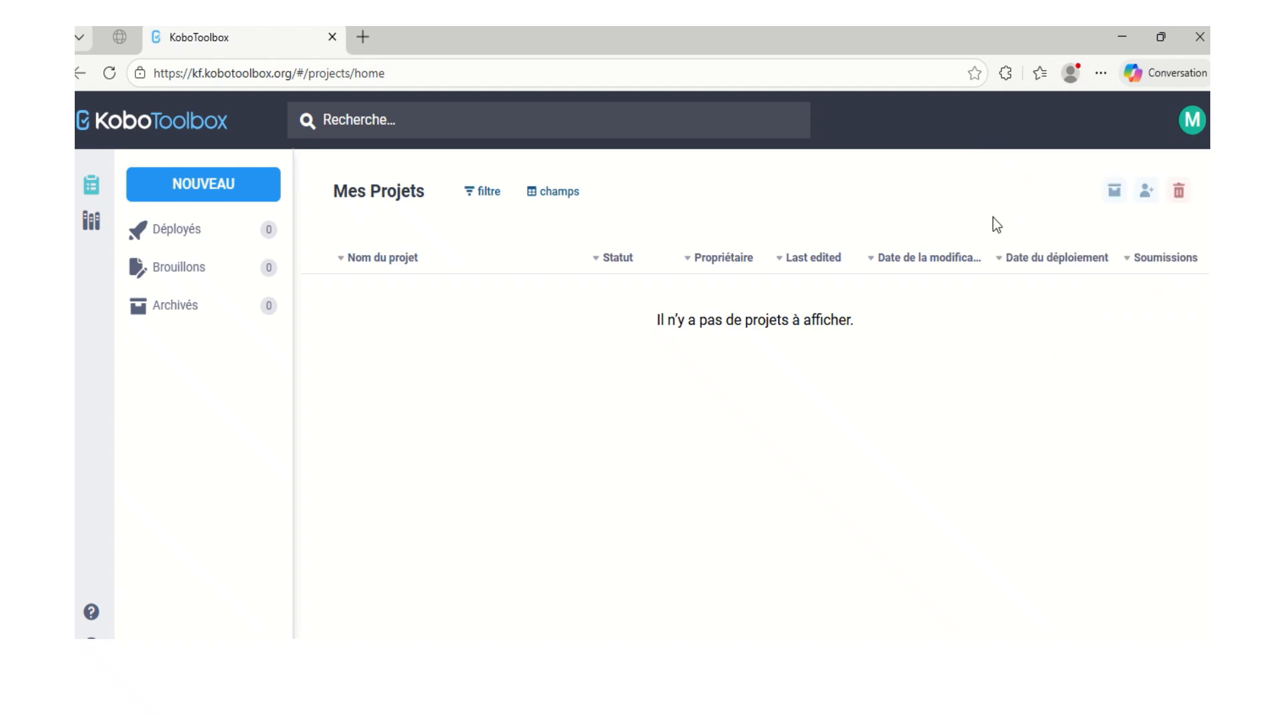
{"action": "left_click", "coordinate": [1186, 133]}
{"action": "left_click", "coordinate": [1087, 223]}
{"action": "left_click", "coordinate": [1190, 123]}
{"action": "left_click", "coordinate": [1079, 215]}
{"action": "left_click", "coordinate": [110, 78]}
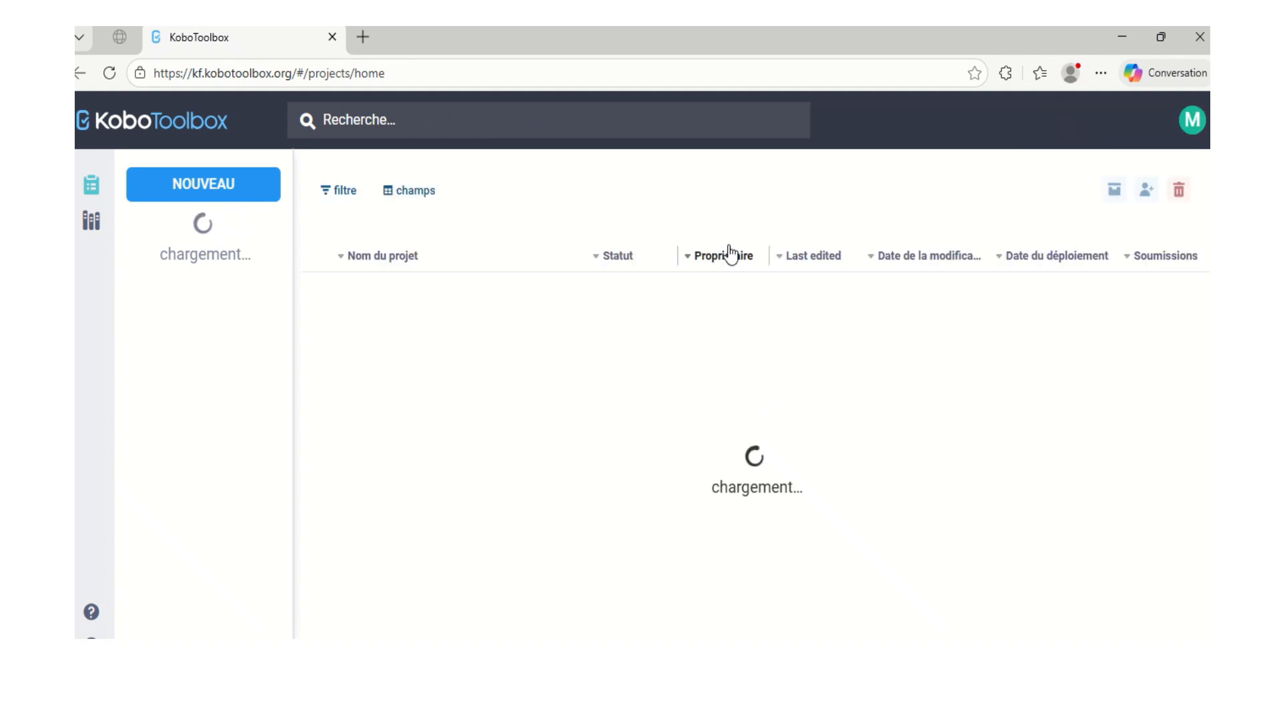
{"action": "left_click", "coordinate": [1193, 121]}
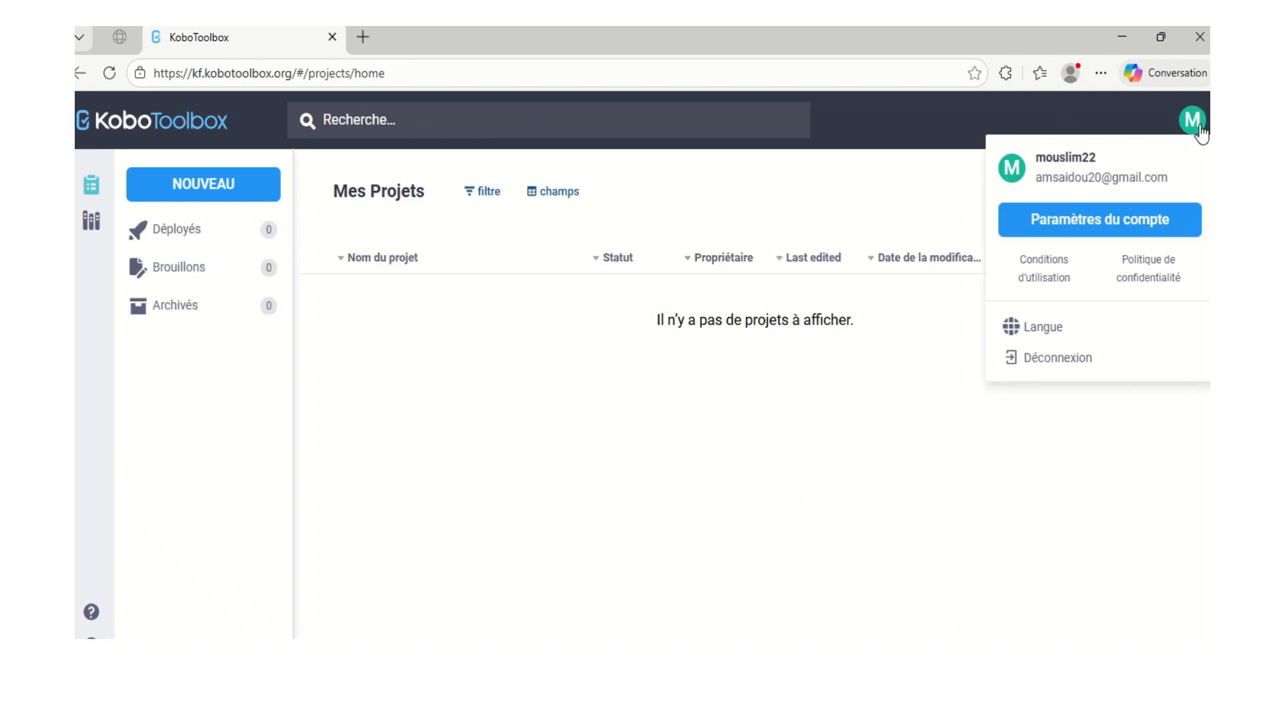
{"action": "left_click", "coordinate": [1103, 218]}
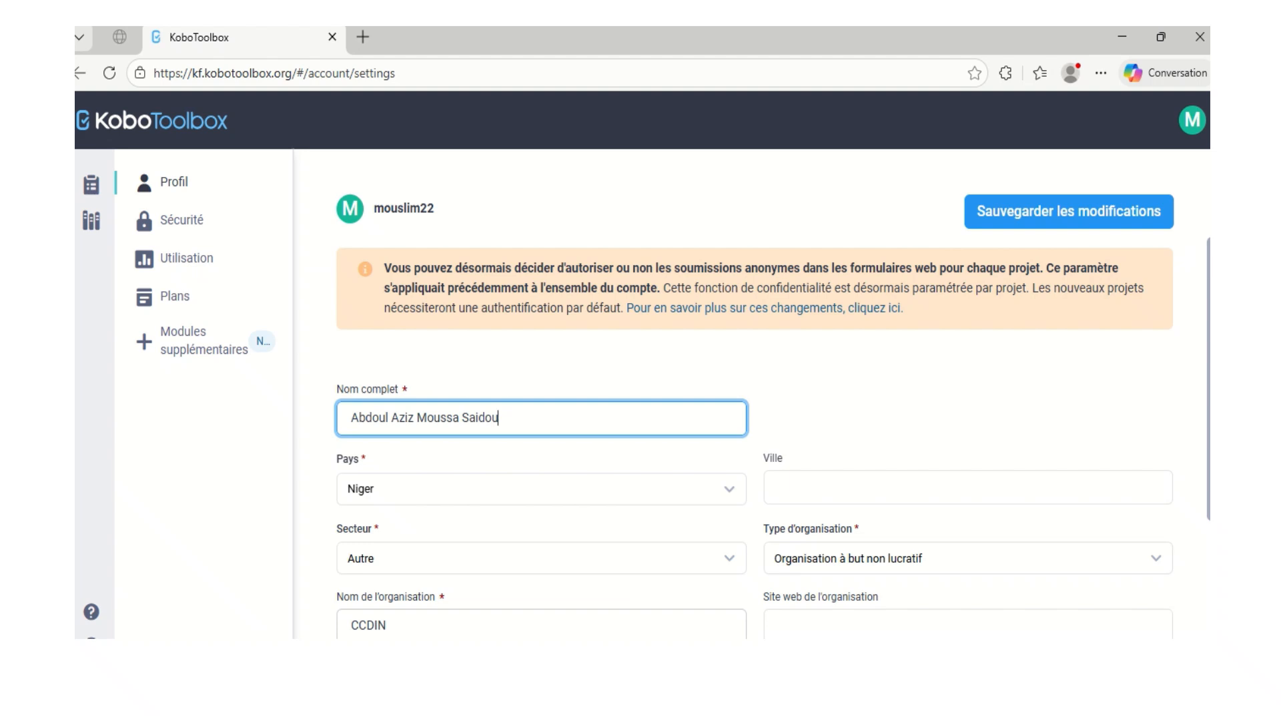
Save the account profile after reviewing its fields, and return to the projects list
{"action": "scroll", "coordinate": [754, 434], "scroll_direction": "down", "scroll_amount": 3}
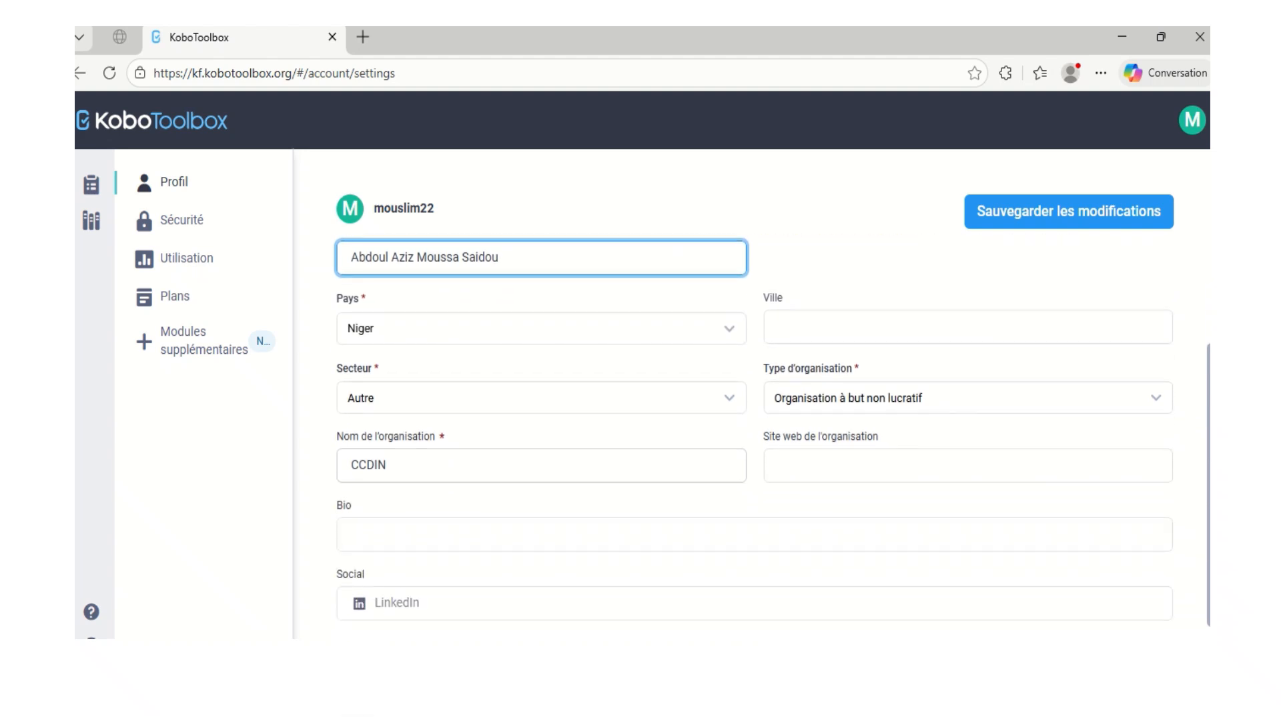
{"action": "scroll", "coordinate": [754, 433], "scroll_direction": "down", "scroll_amount": 1}
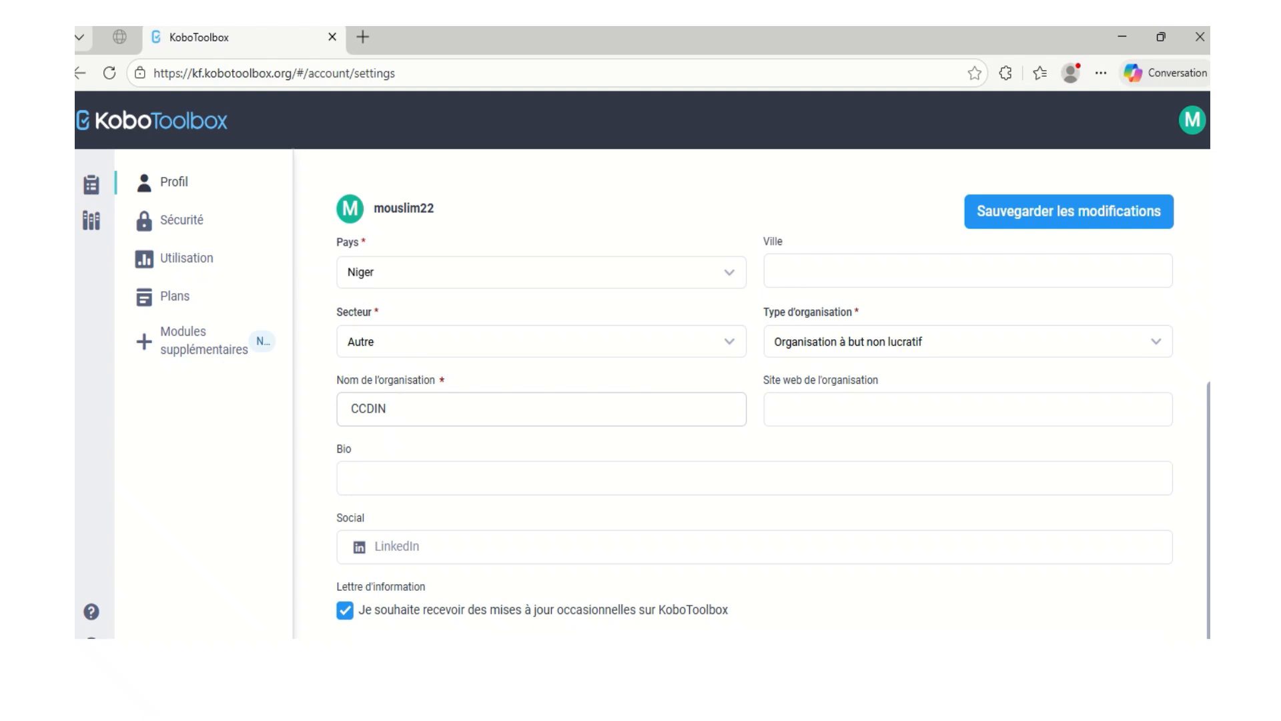
{"action": "left_click", "coordinate": [1130, 537]}
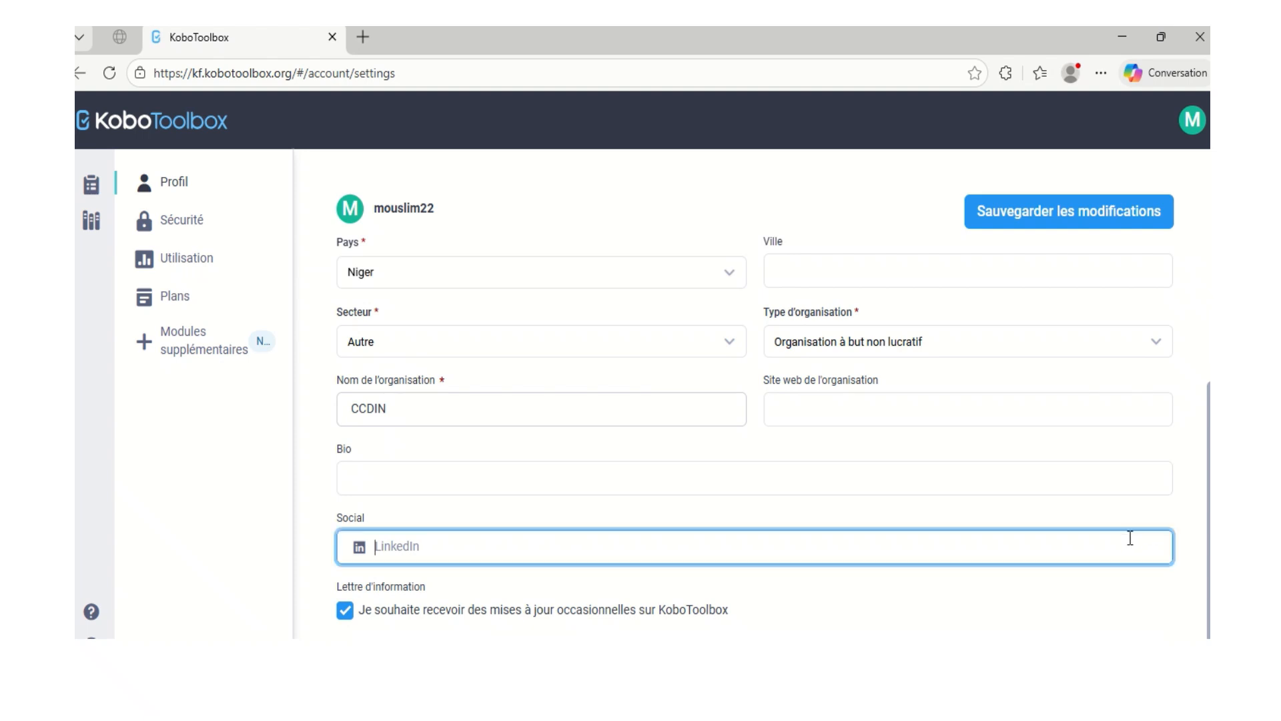
{"action": "left_click", "coordinate": [1065, 220]}
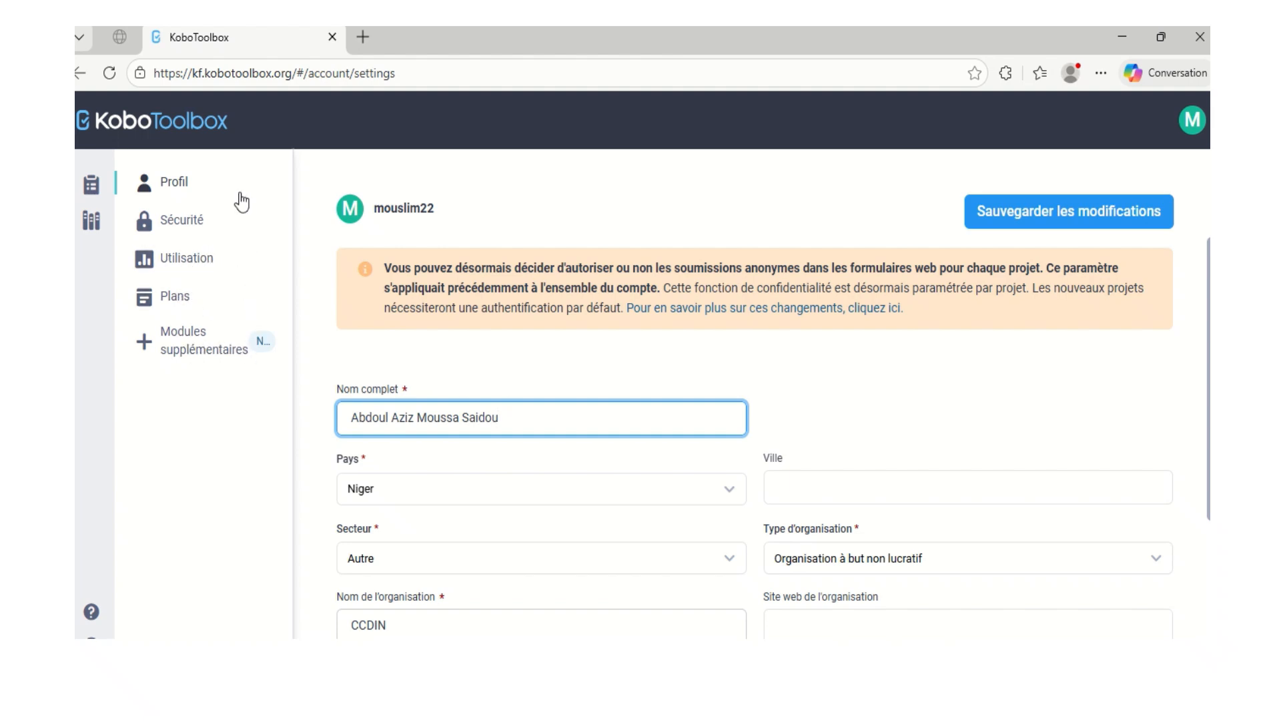
{"action": "left_click", "coordinate": [85, 75]}
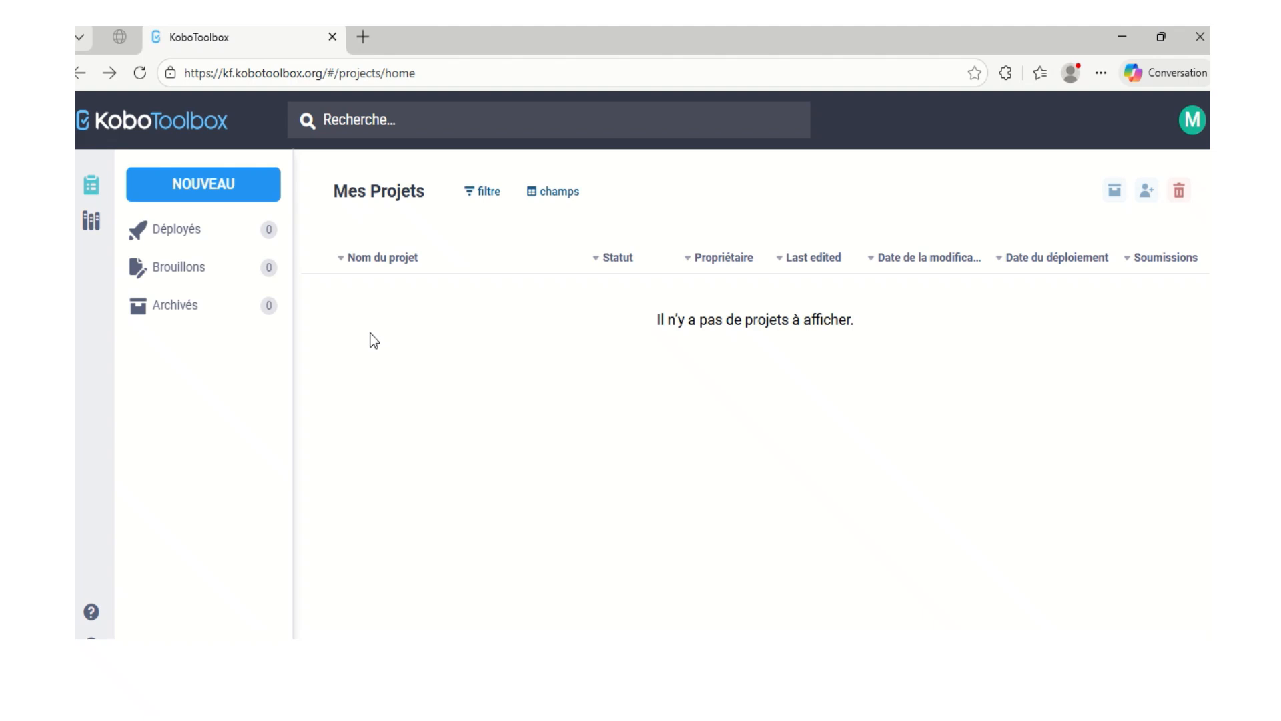
Start a new project with Construction du formulaires as its source
{"action": "left_click", "coordinate": [242, 192]}
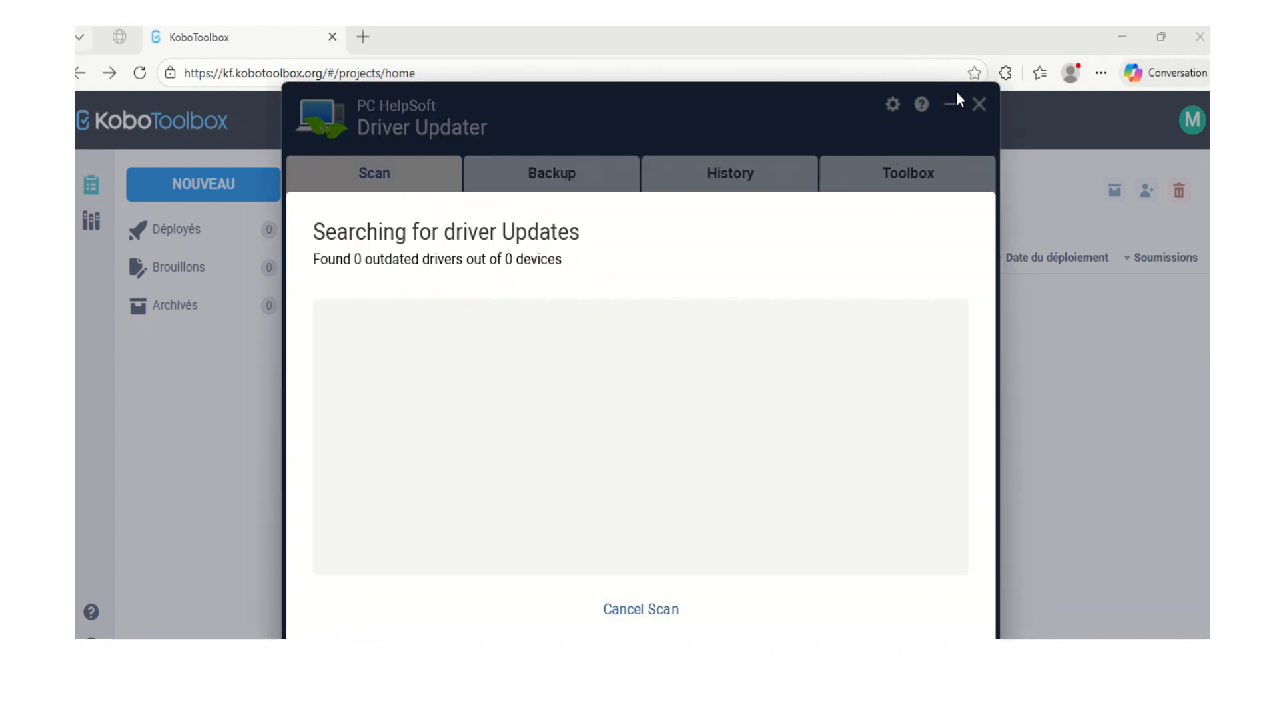
{"action": "mouse_move", "coordinate": [557, 30]}
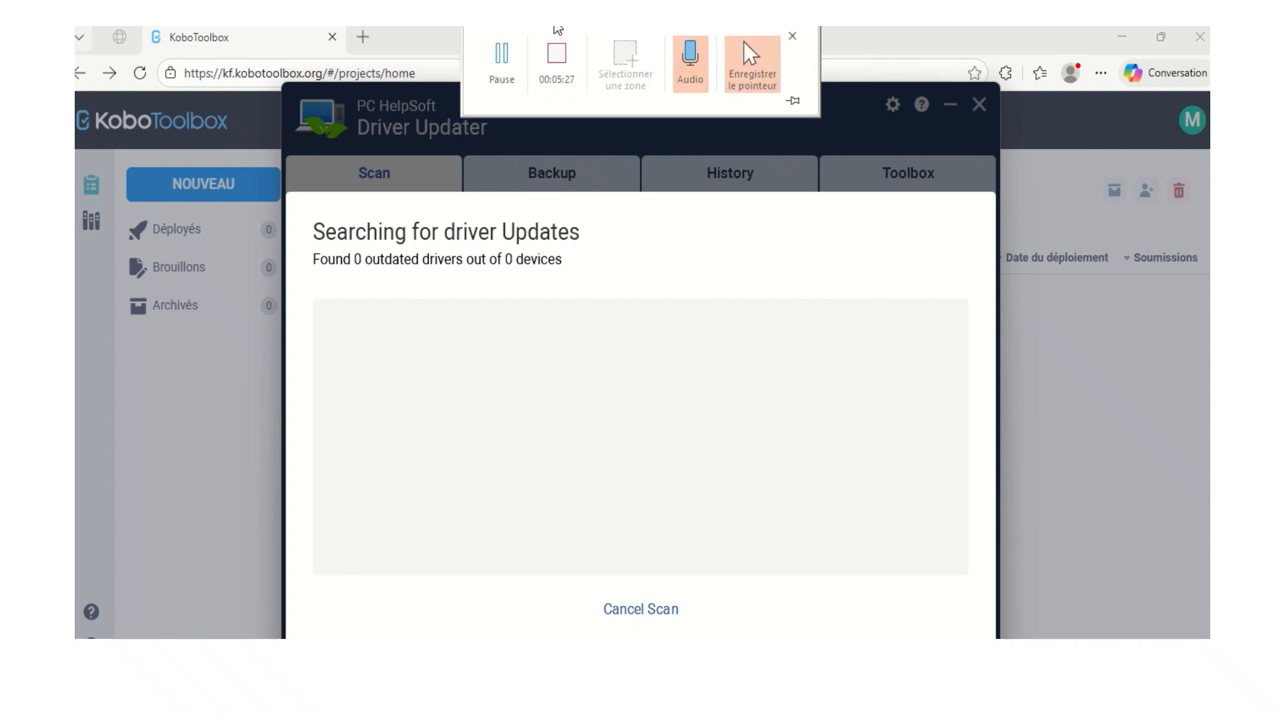
{"action": "left_click", "coordinate": [510, 67]}
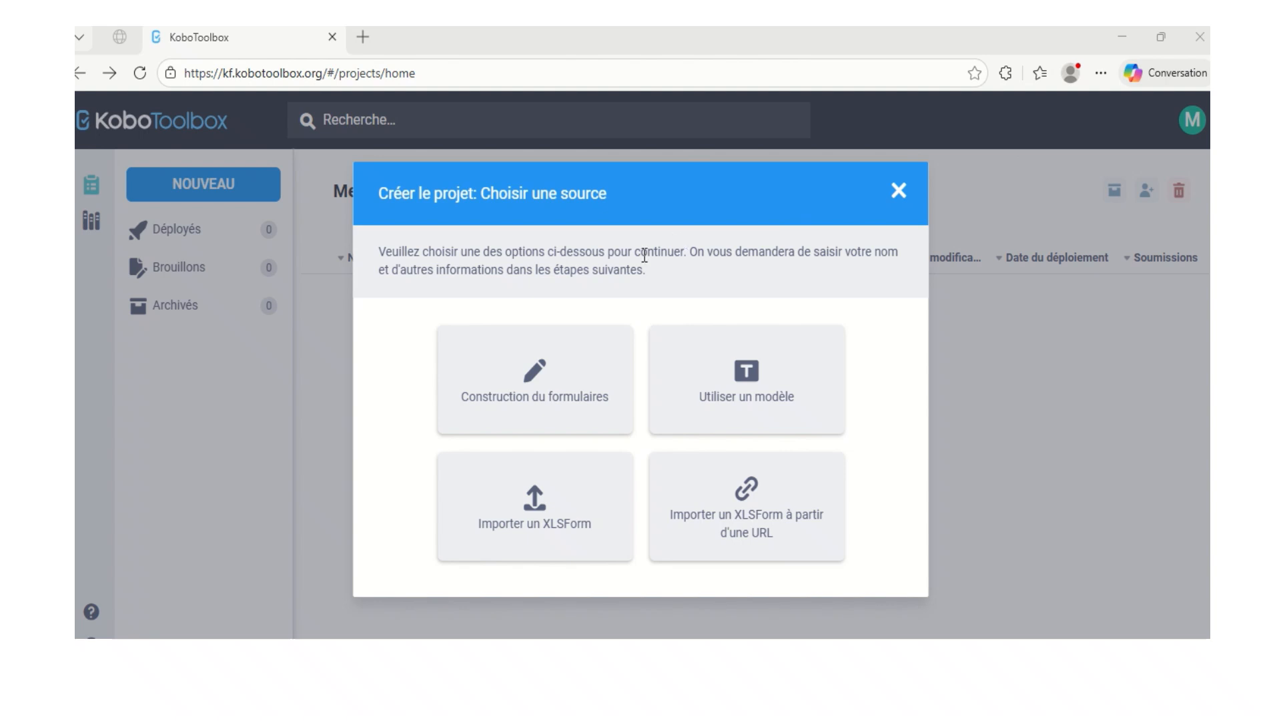
{"action": "left_click", "coordinate": [558, 364]}
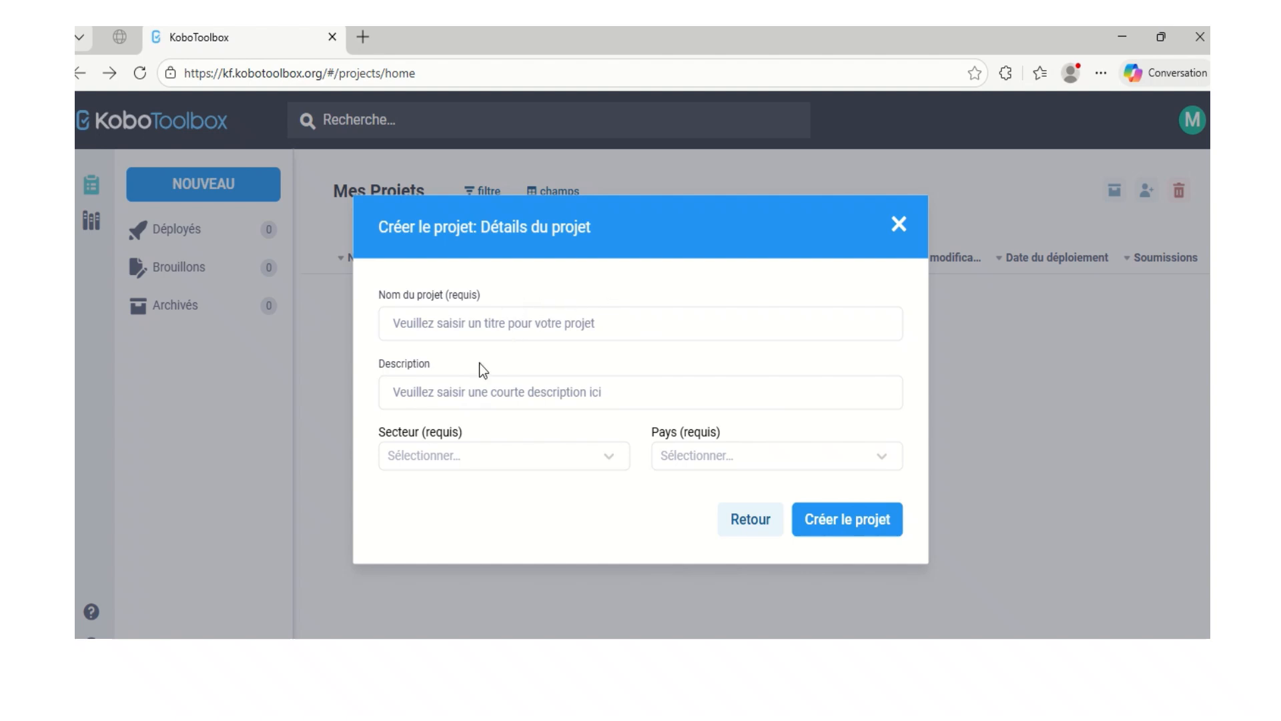
Look at the Secteur and Pays choices in the project details without selecting any
{"action": "left_click", "coordinate": [610, 464]}
{"action": "left_click", "coordinate": [610, 463]}
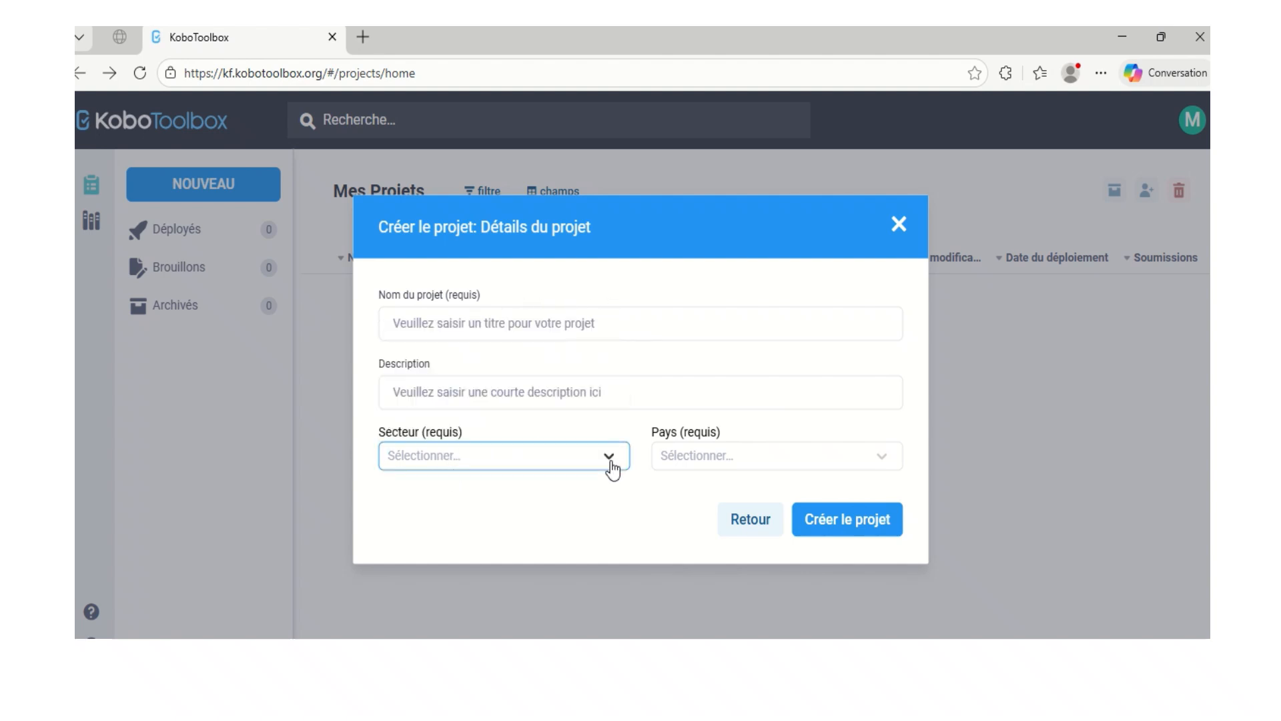
{"action": "left_click", "coordinate": [697, 456]}
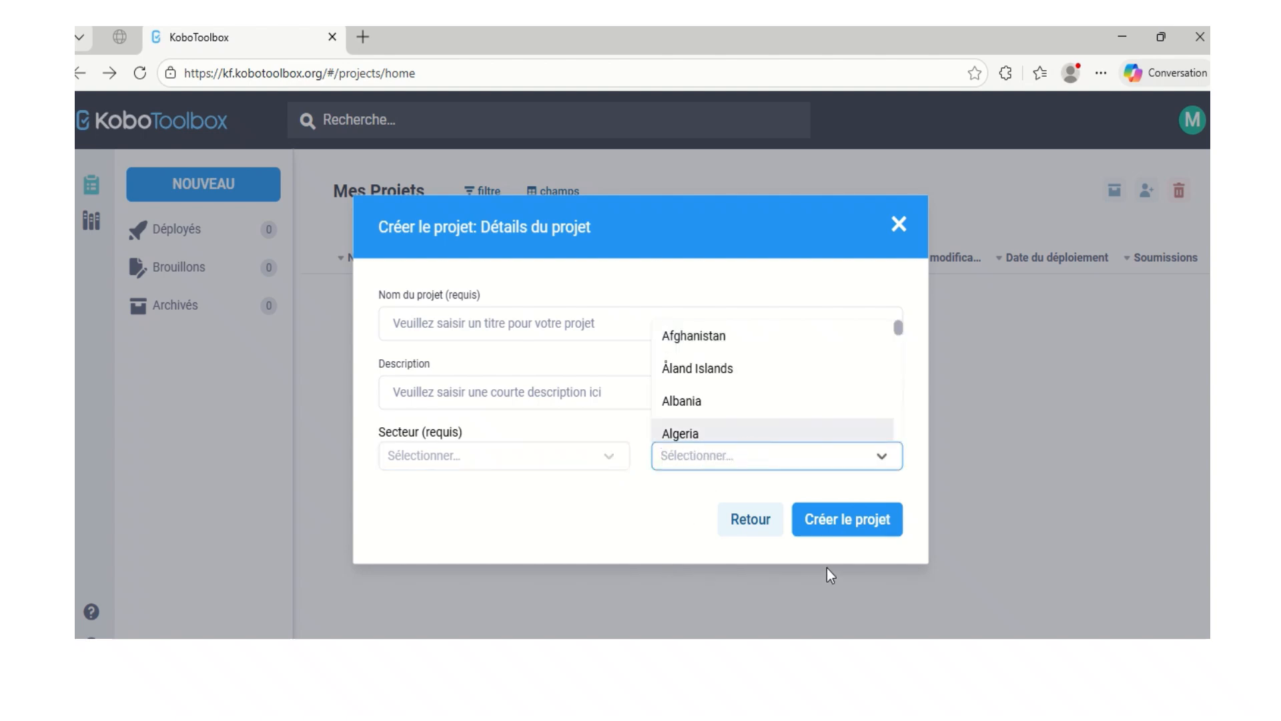
{"action": "left_click", "coordinate": [620, 538]}
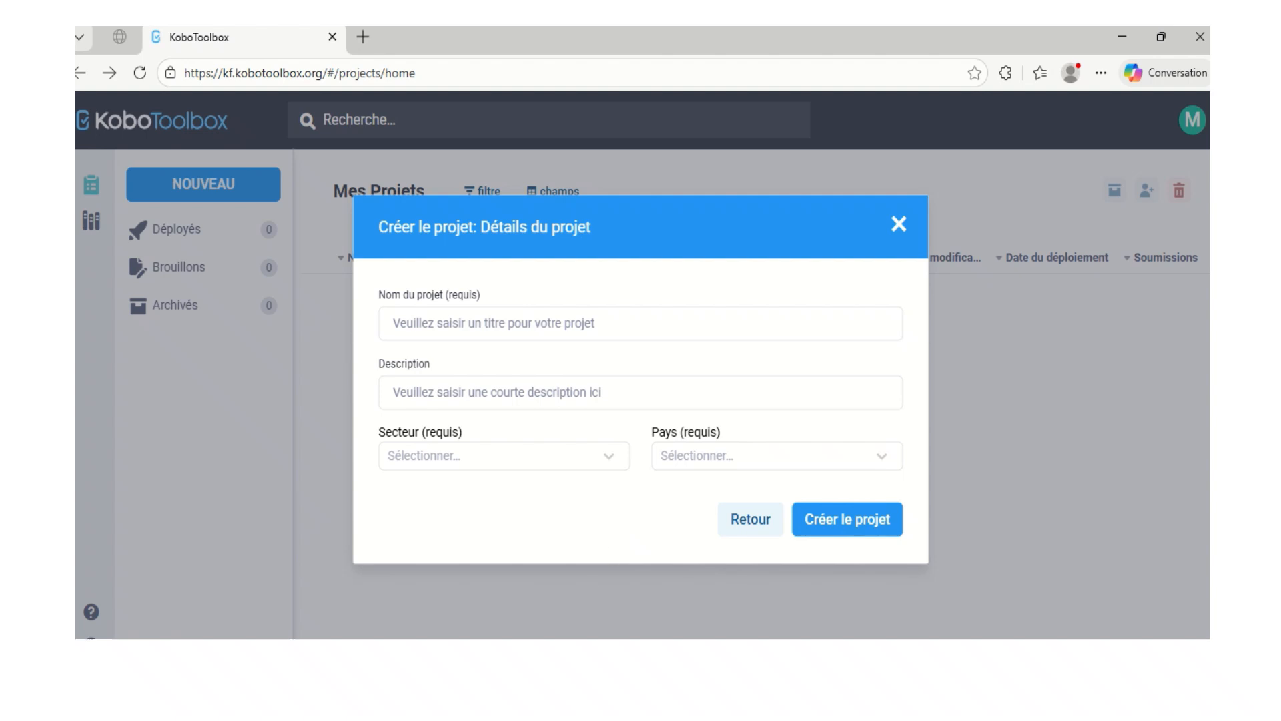
Copy the title "Formation sur l'élaboration du questionnaire avec kobotoolbox" from the Word questionnaire into the project name in KoboToolbox
{"action": "left_click", "coordinate": [572, 561]}
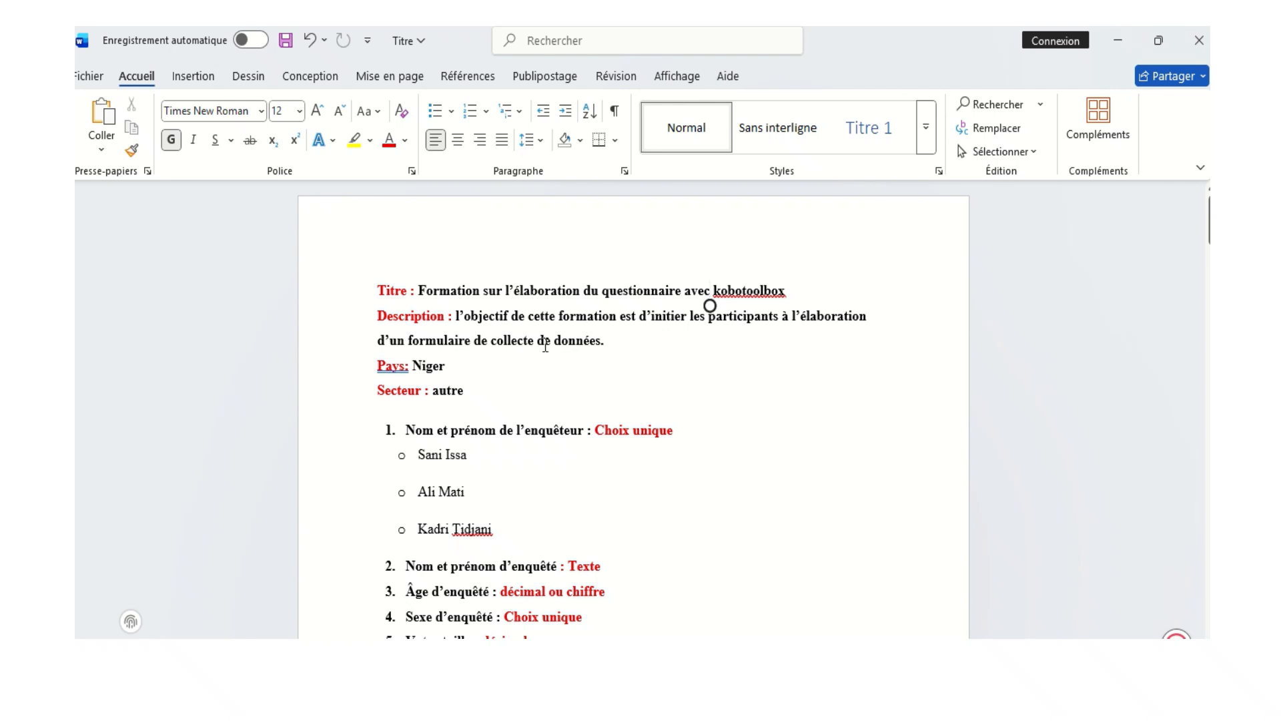
{"action": "left_click_drag", "start_coordinate": [794, 290], "coordinate": [439, 297]}
{"action": "key", "text": "ctrl+c"}
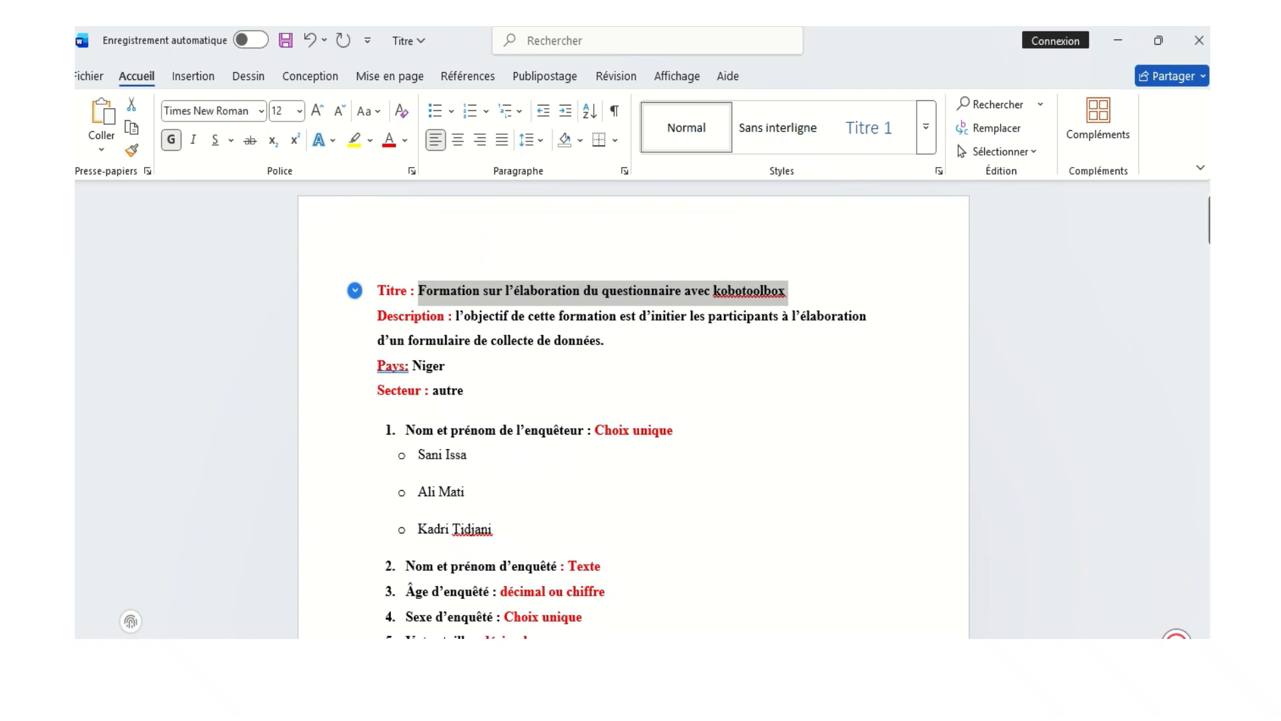
{"action": "key", "text": "alt+Tab"}
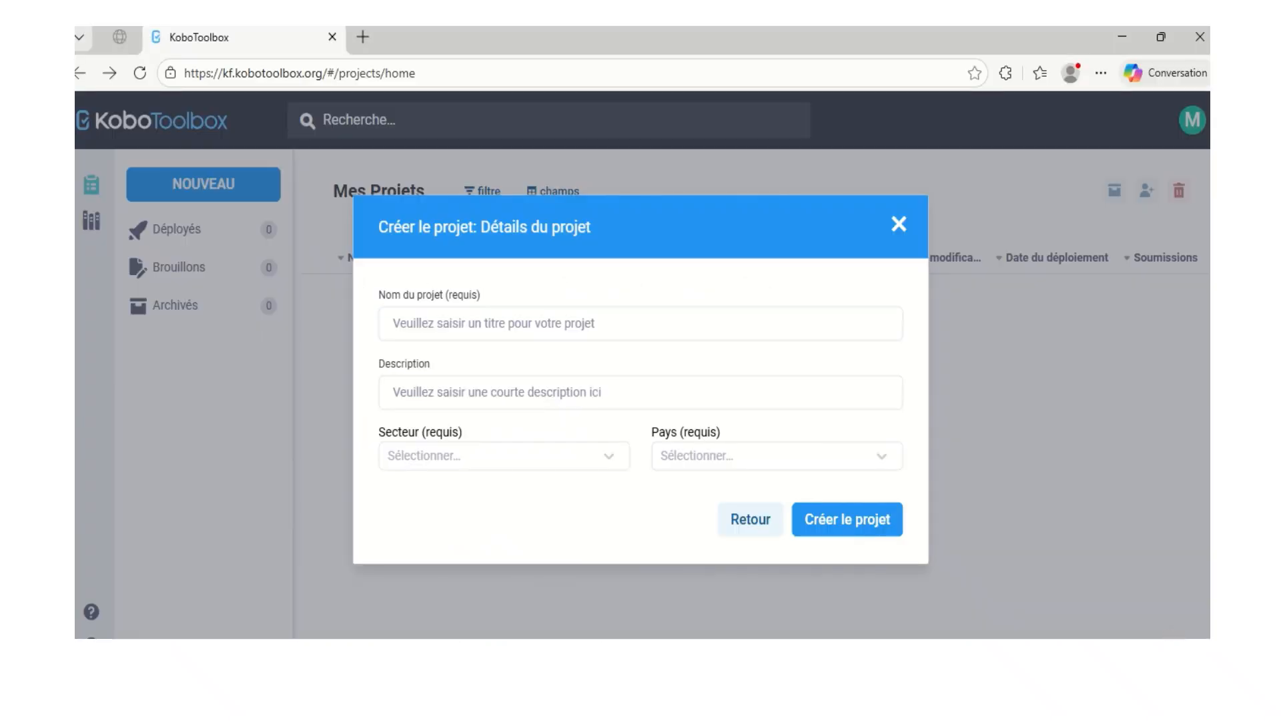
{"action": "left_click", "coordinate": [525, 324]}
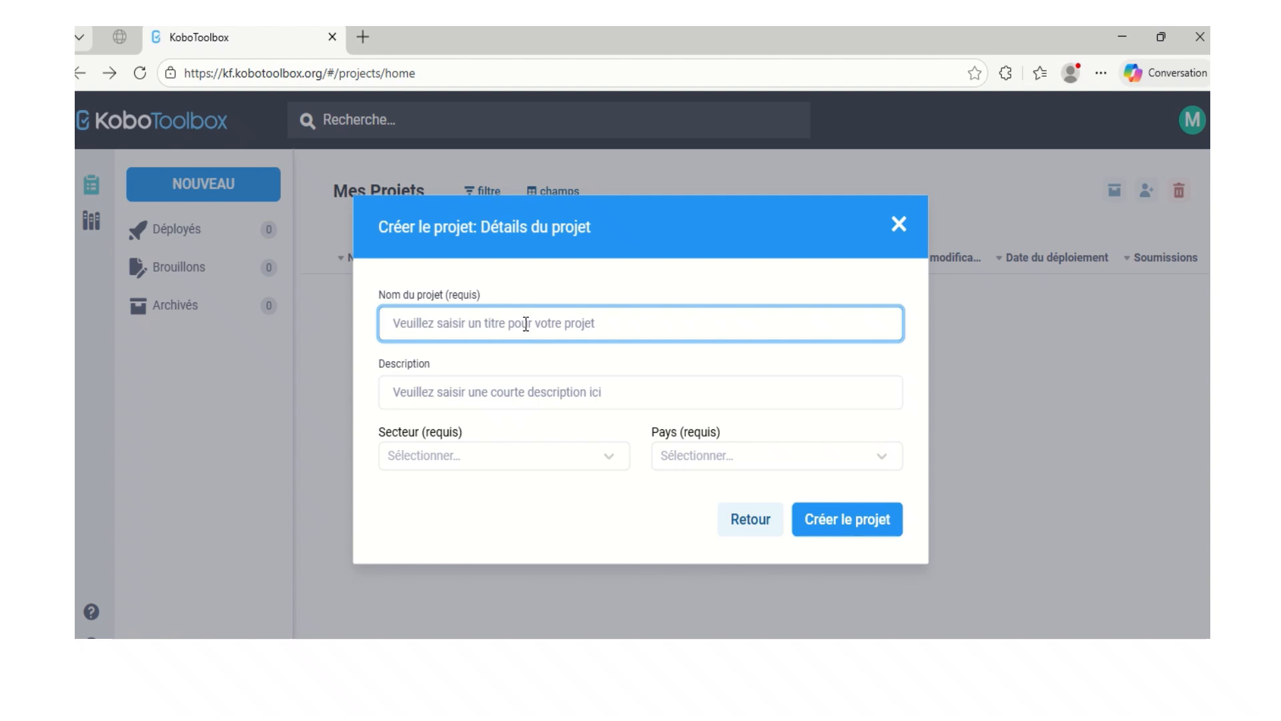
{"action": "key", "text": "ctrl+v"}
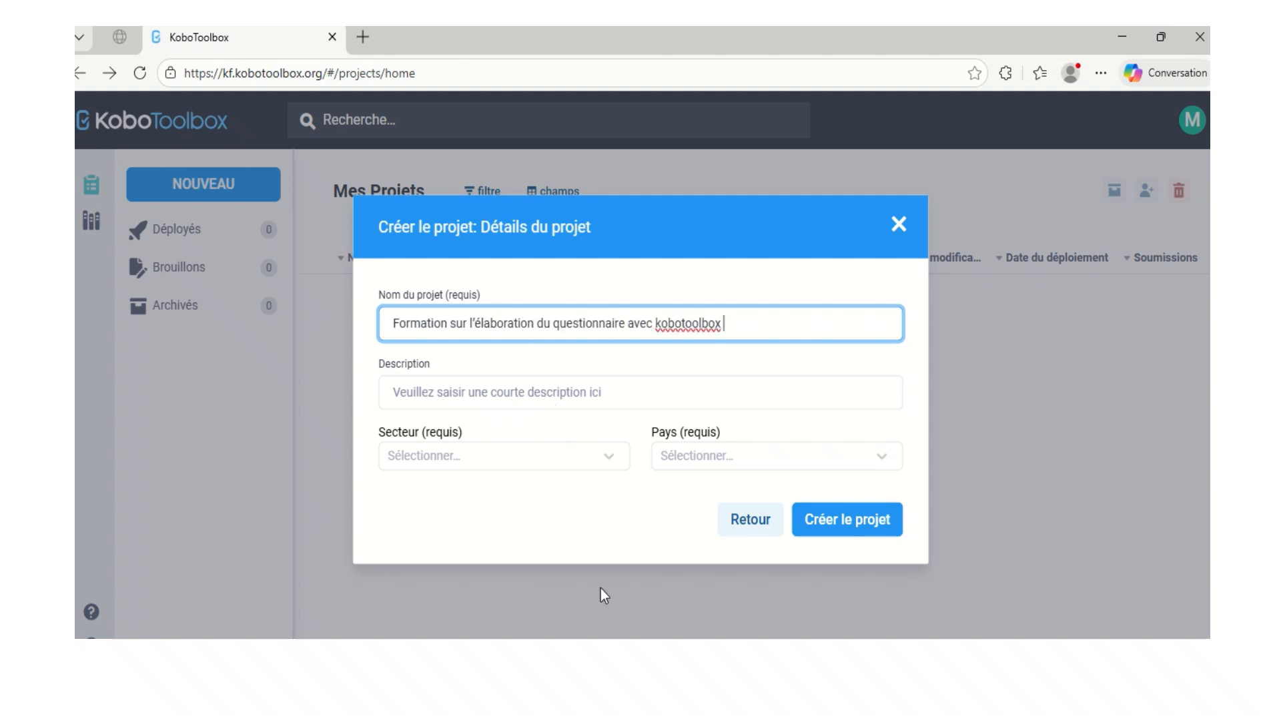
Copy the full description sentence from the Word questionnaire into the project's Description in KoboToolbox
{"action": "mouse_move", "coordinate": [607, 650]}
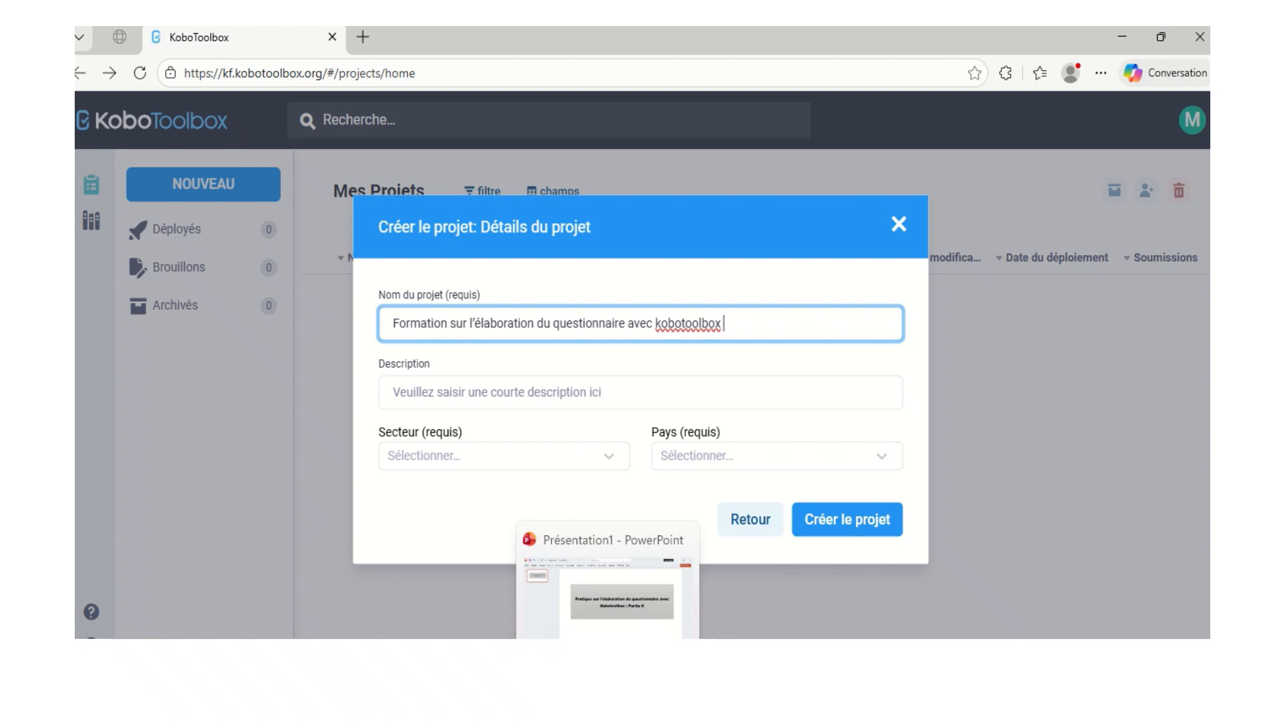
{"action": "left_click", "coordinate": [590, 621]}
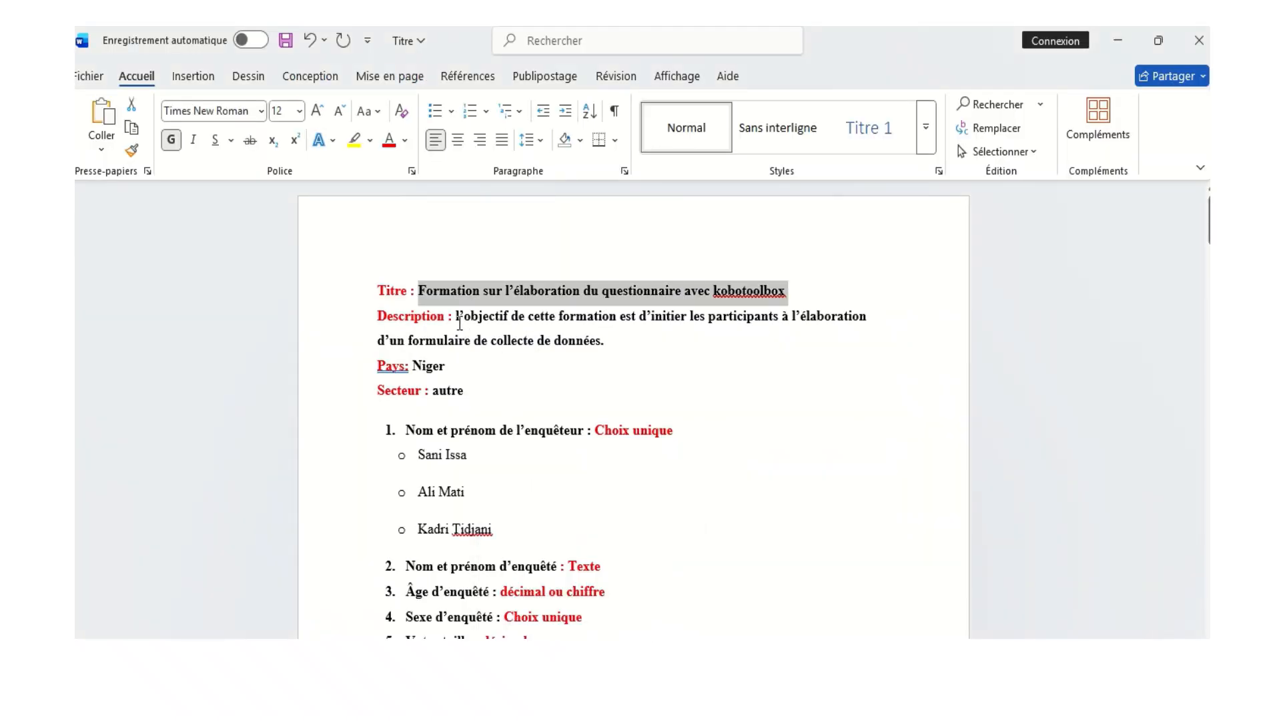
{"action": "left_click_drag", "start_coordinate": [457, 317], "coordinate": [650, 341]}
{"action": "key", "text": "ctrl+c"}
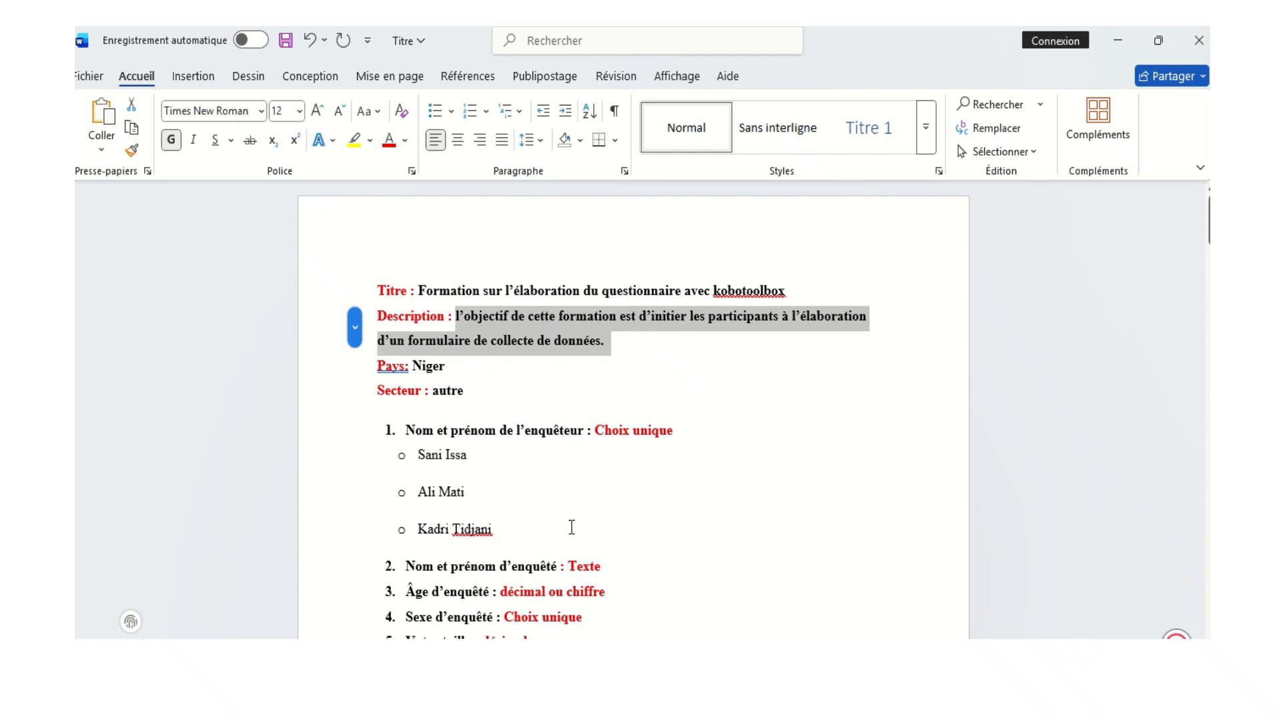
{"action": "left_click", "coordinate": [482, 618]}
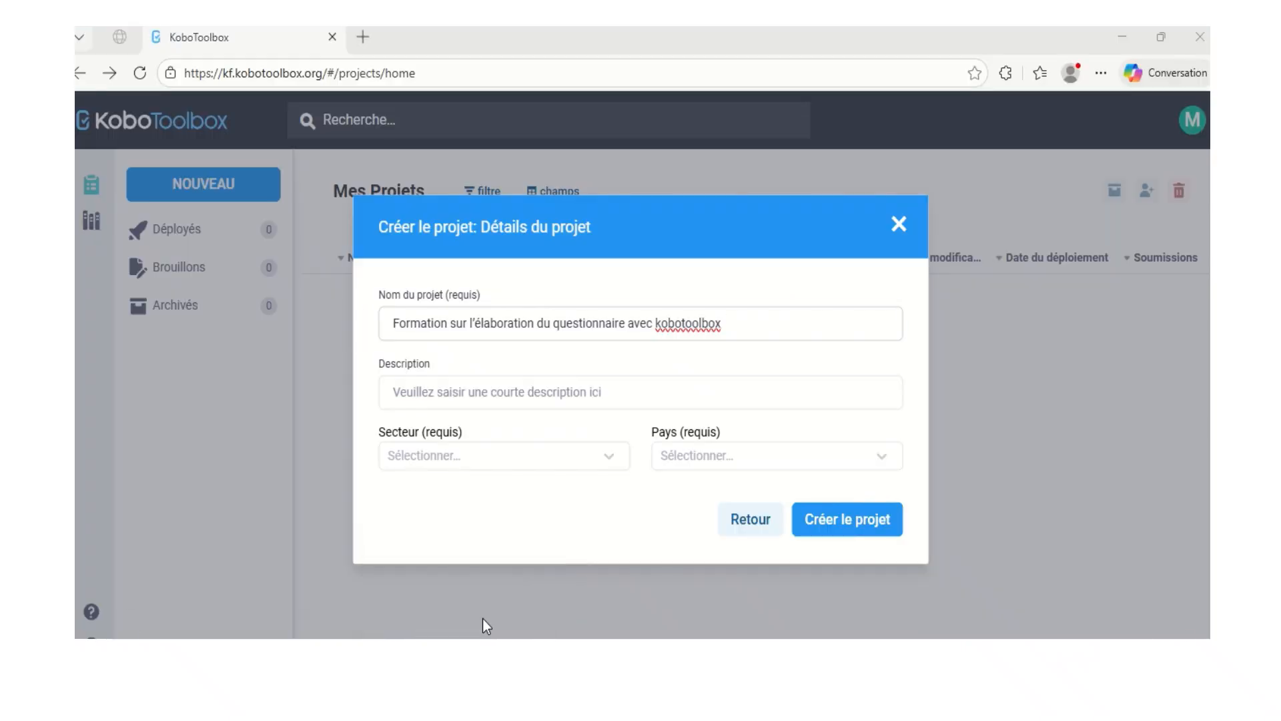
{"action": "left_click", "coordinate": [501, 398]}
{"action": "key", "text": "ctrl+v"}
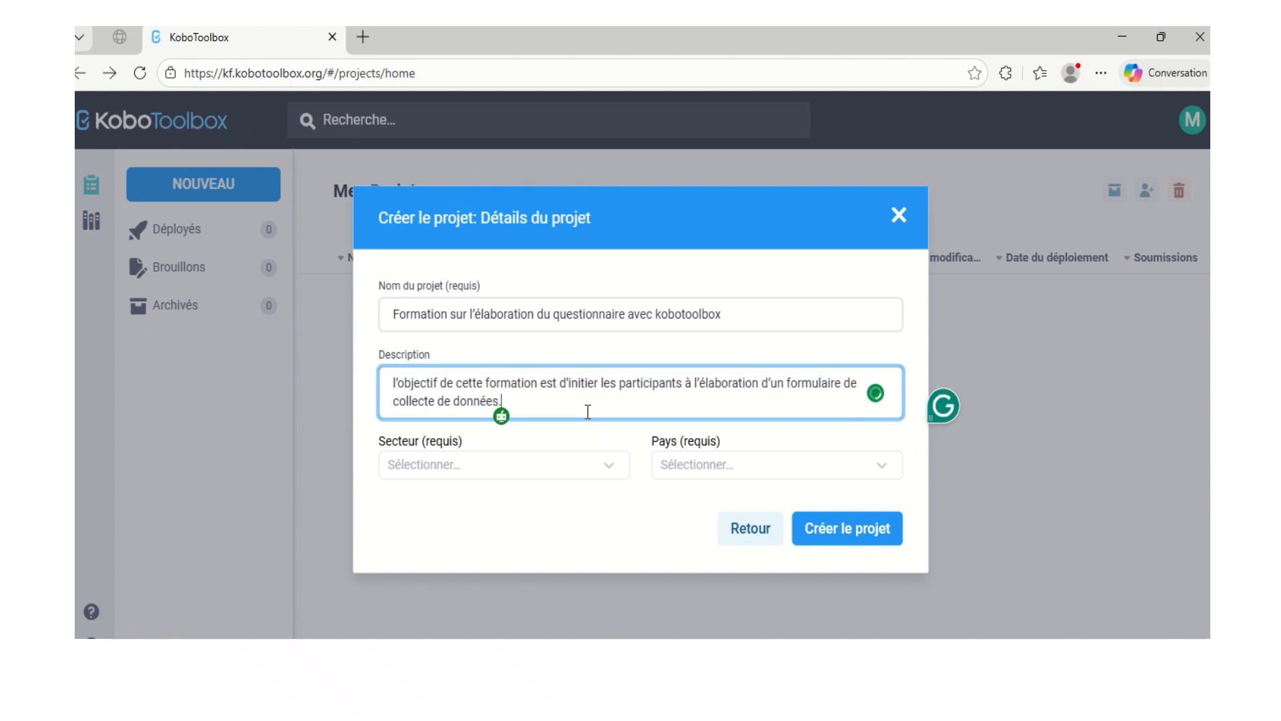
Accept the spelling correction that capitalizes the description's first word as "L'objectif"
{"action": "left_click", "coordinate": [405, 391]}
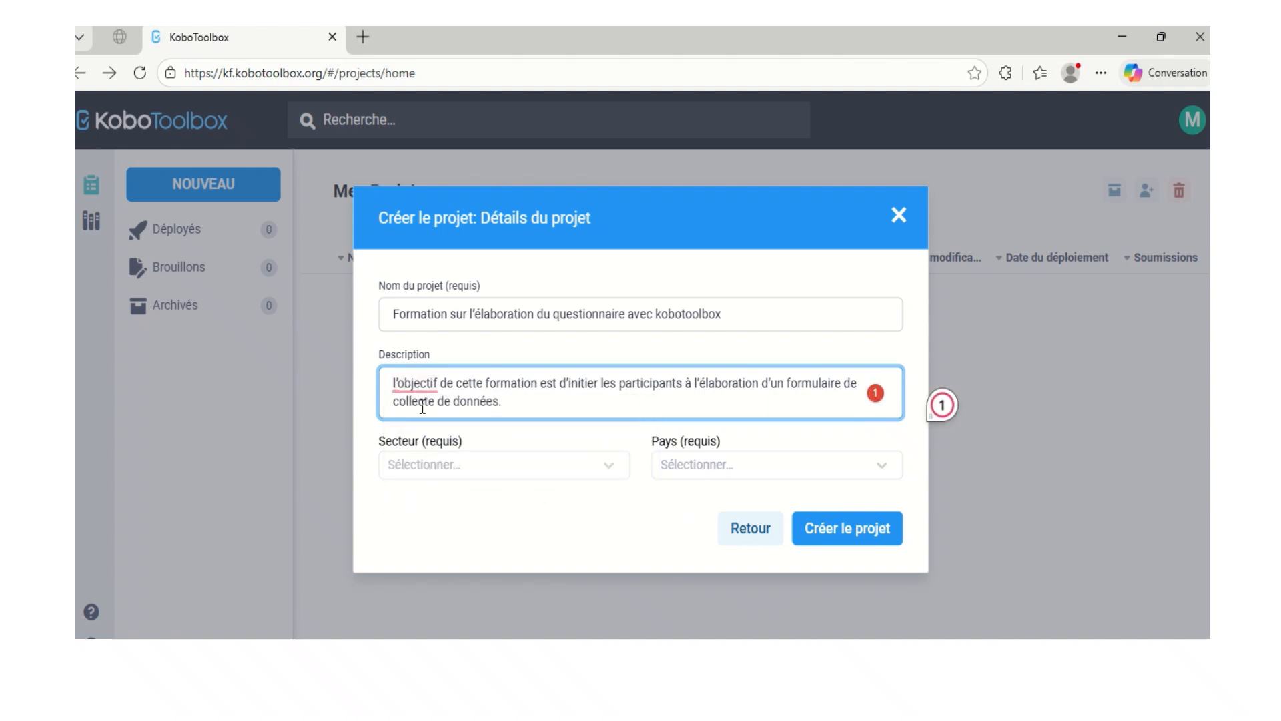
{"action": "left_click", "coordinate": [411, 393]}
{"action": "left_click", "coordinate": [418, 415]}
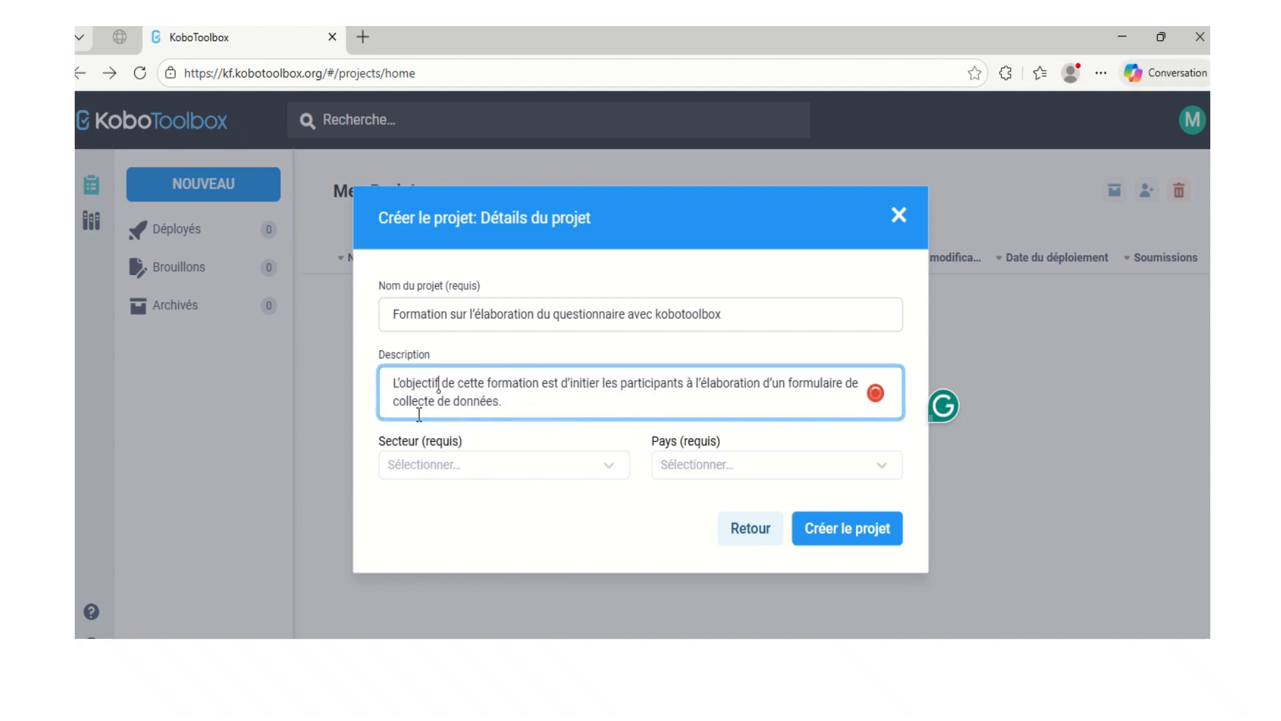
Set the project's sector to Services de santé / Santé publique
{"action": "left_click", "coordinate": [608, 468]}
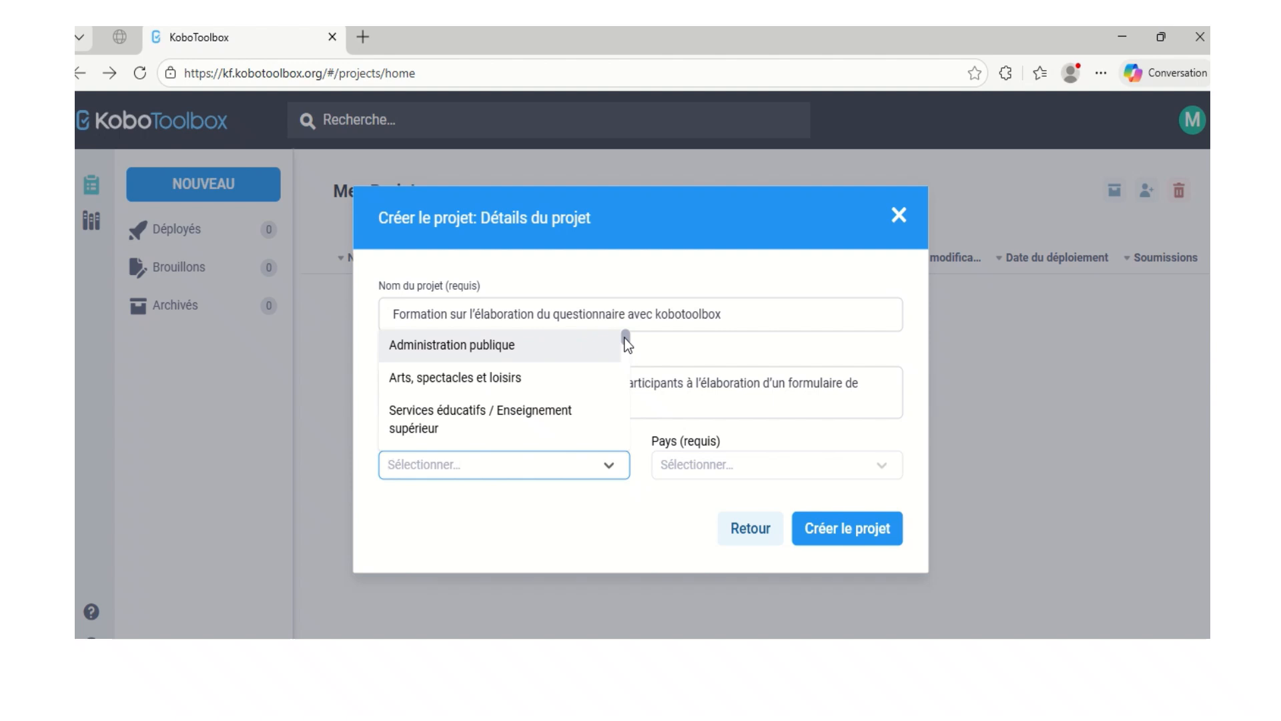
{"action": "left_click_drag", "start_coordinate": [625, 340], "coordinate": [627, 359]}
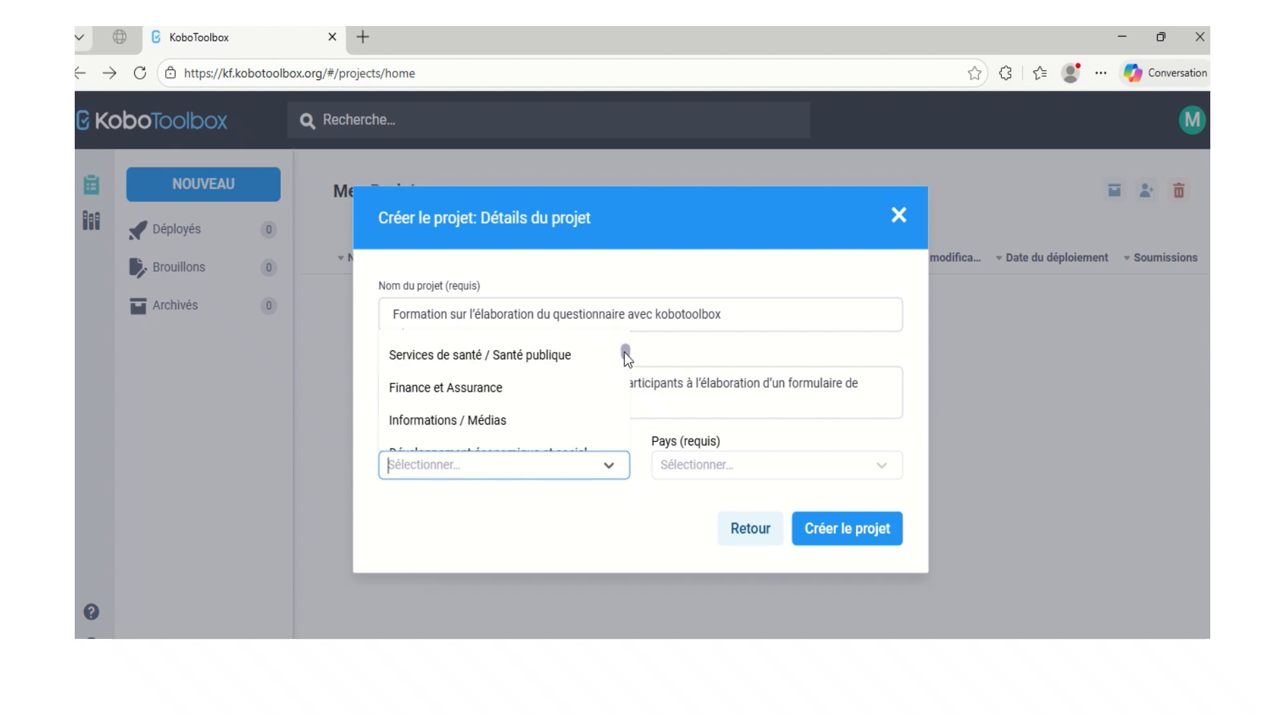
{"action": "left_click", "coordinate": [577, 360]}
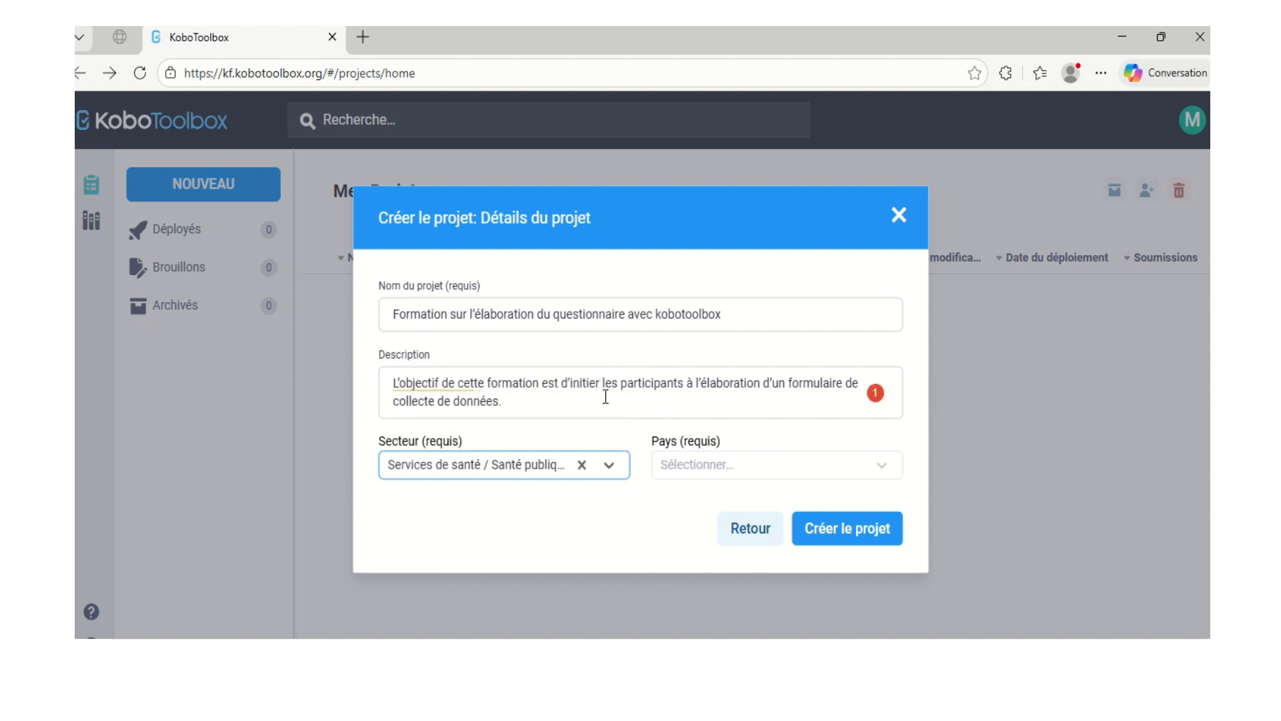
Set the project's country to Niger and create the project
{"action": "left_click", "coordinate": [879, 474]}
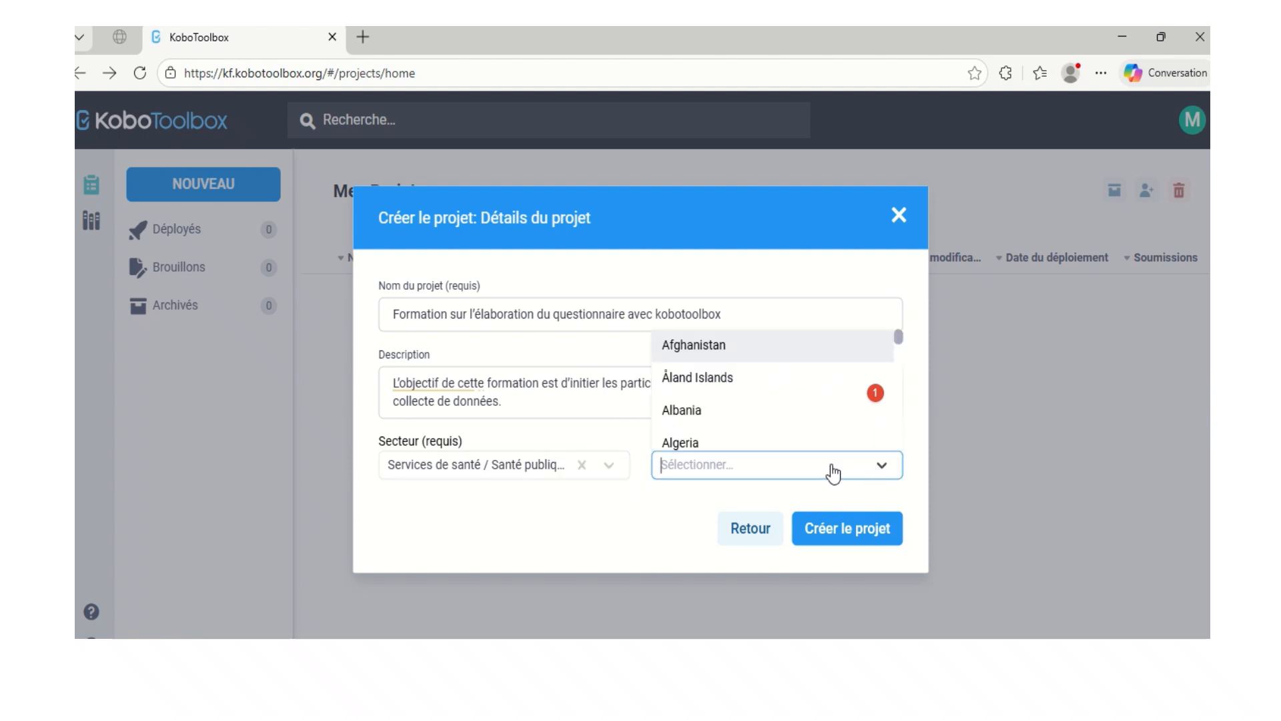
{"action": "type", "text": "N"}
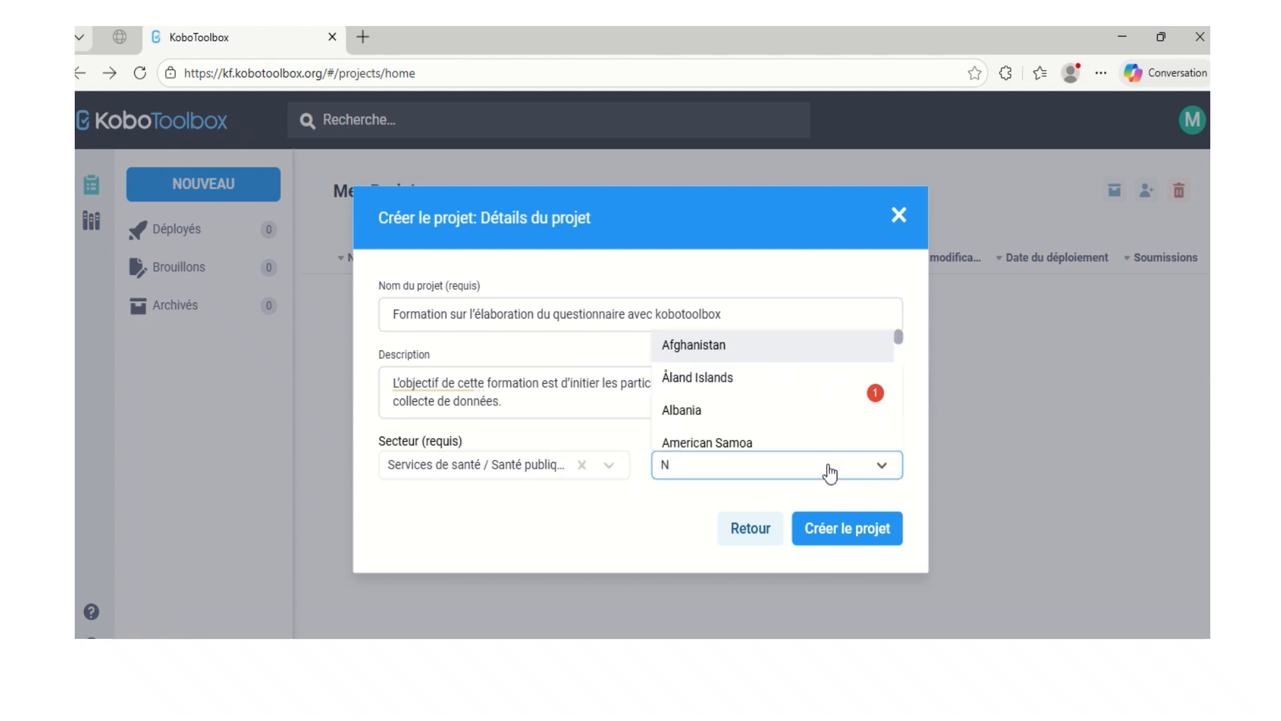
{"action": "type", "text": "iger"}
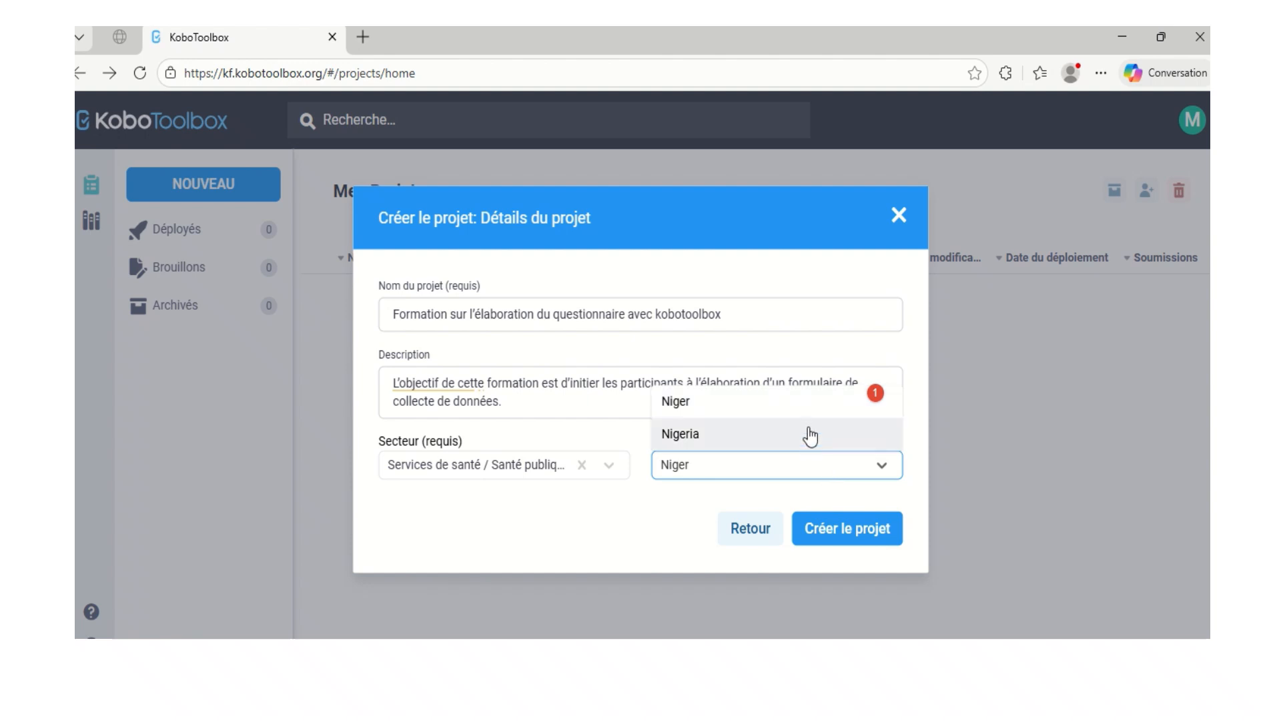
{"action": "left_click", "coordinate": [811, 402]}
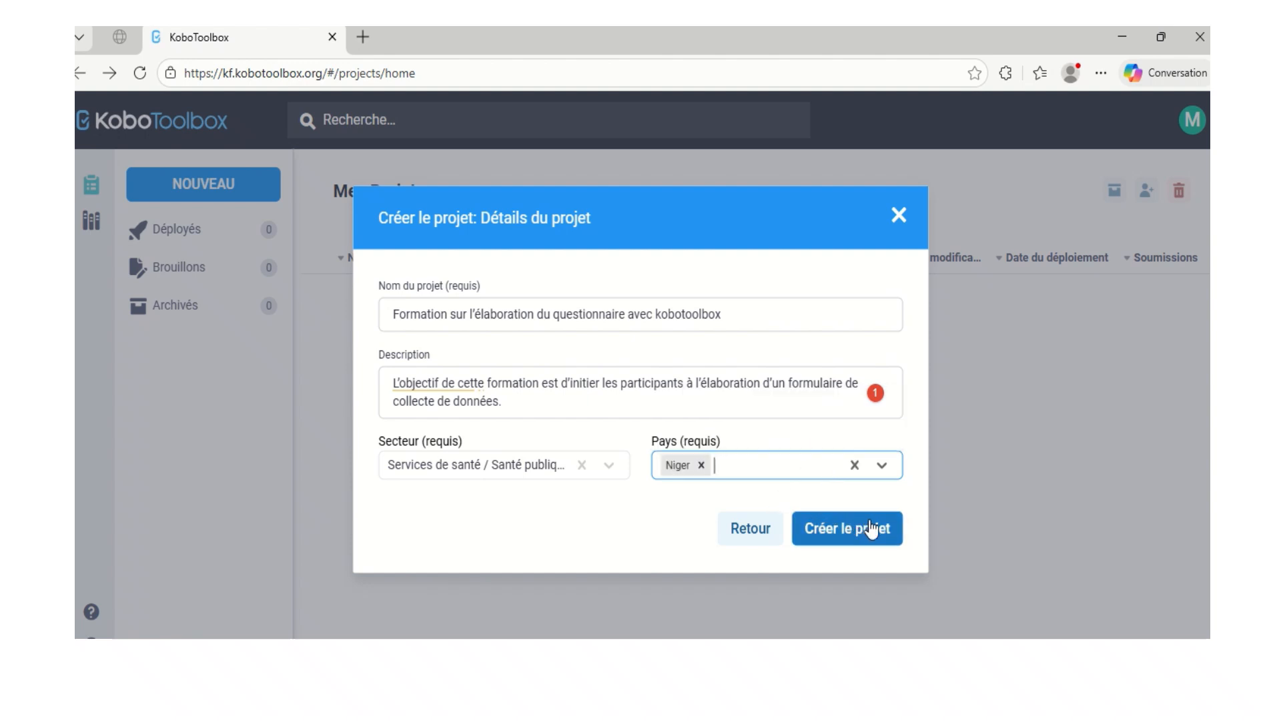
{"action": "left_click", "coordinate": [834, 531]}
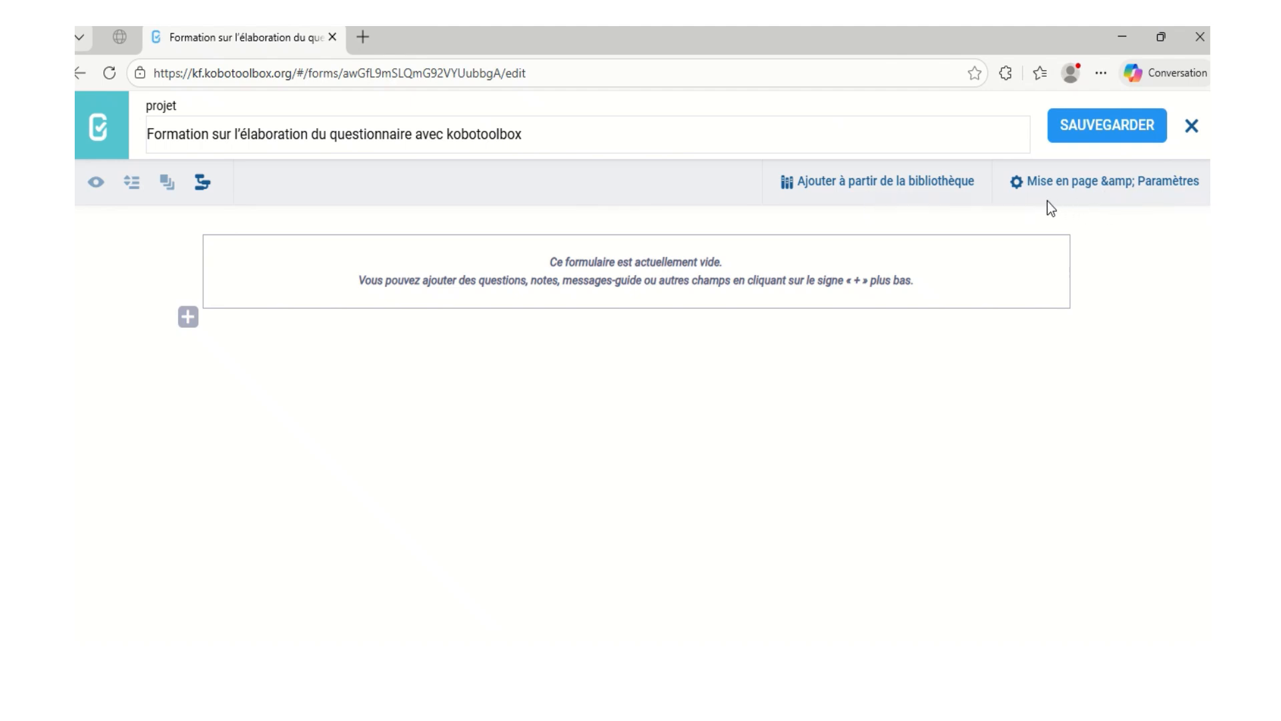
Set the form style to "Par défaut - page simple" in the form's layout settings, review the other styles, and close the settings
{"action": "left_click", "coordinate": [1133, 191]}
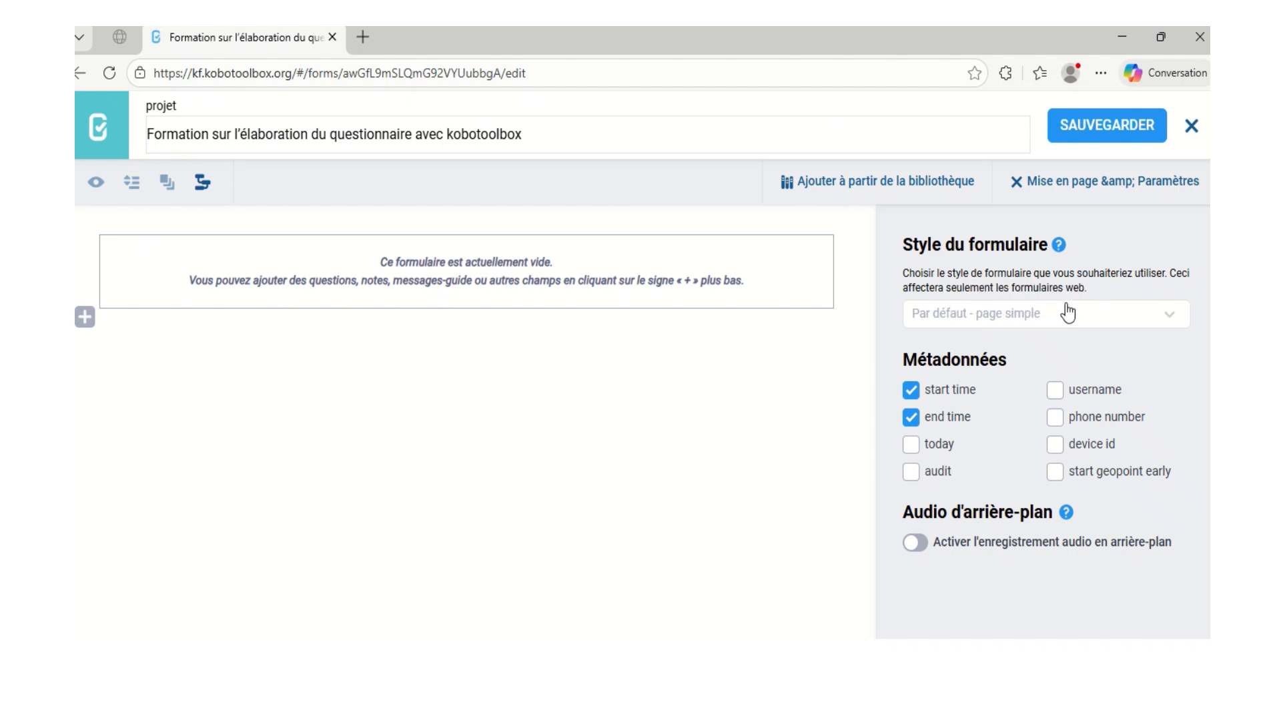
{"action": "left_click", "coordinate": [1097, 317]}
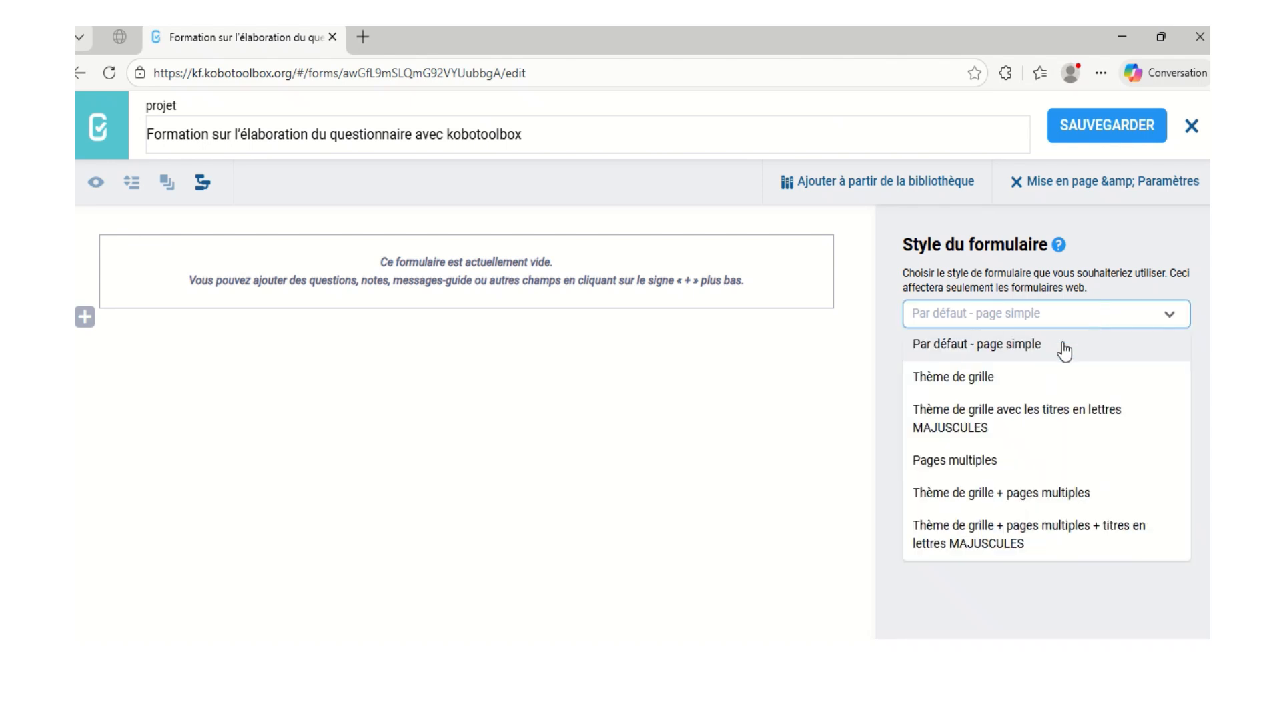
{"action": "left_click", "coordinate": [933, 345]}
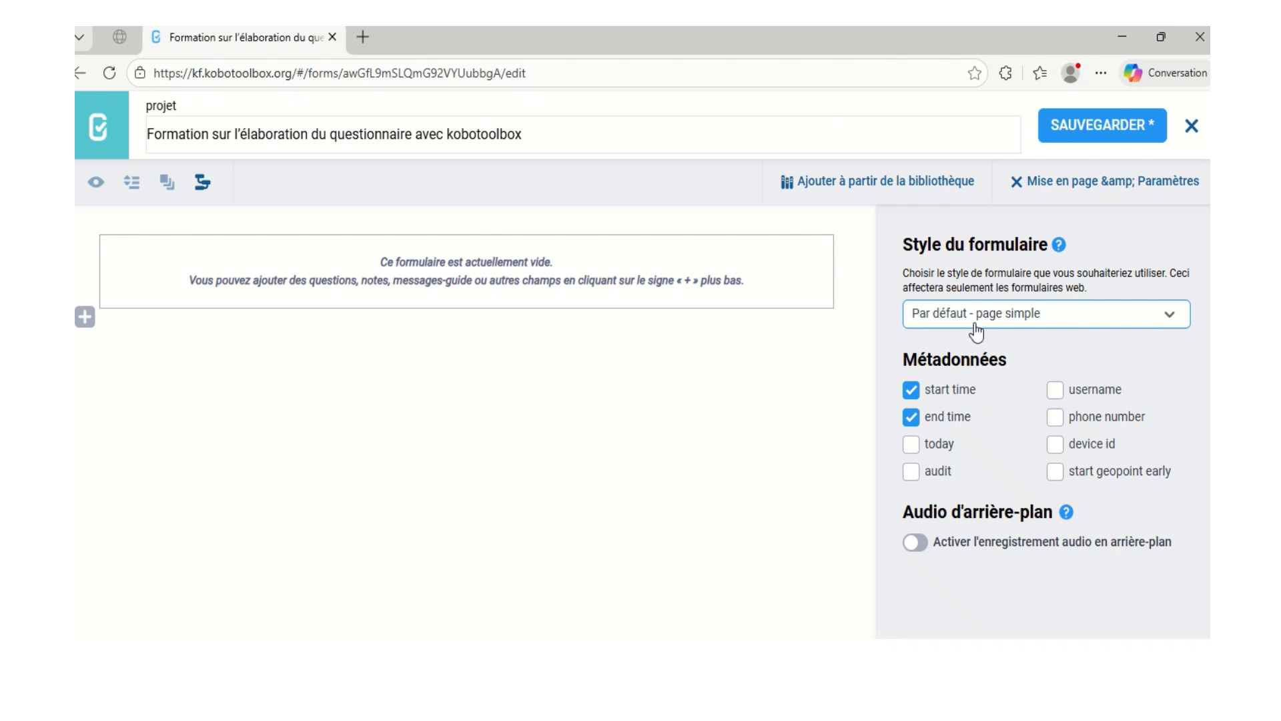
{"action": "left_click", "coordinate": [1177, 321]}
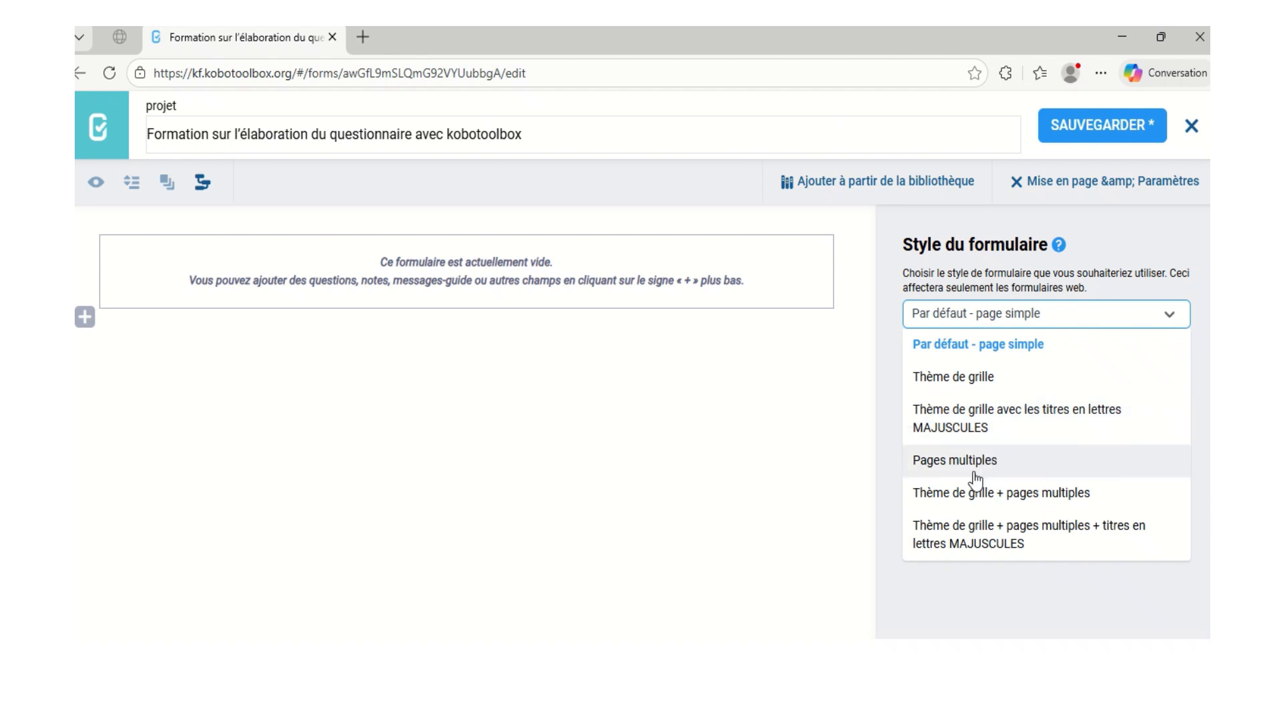
{"action": "left_click", "coordinate": [954, 593]}
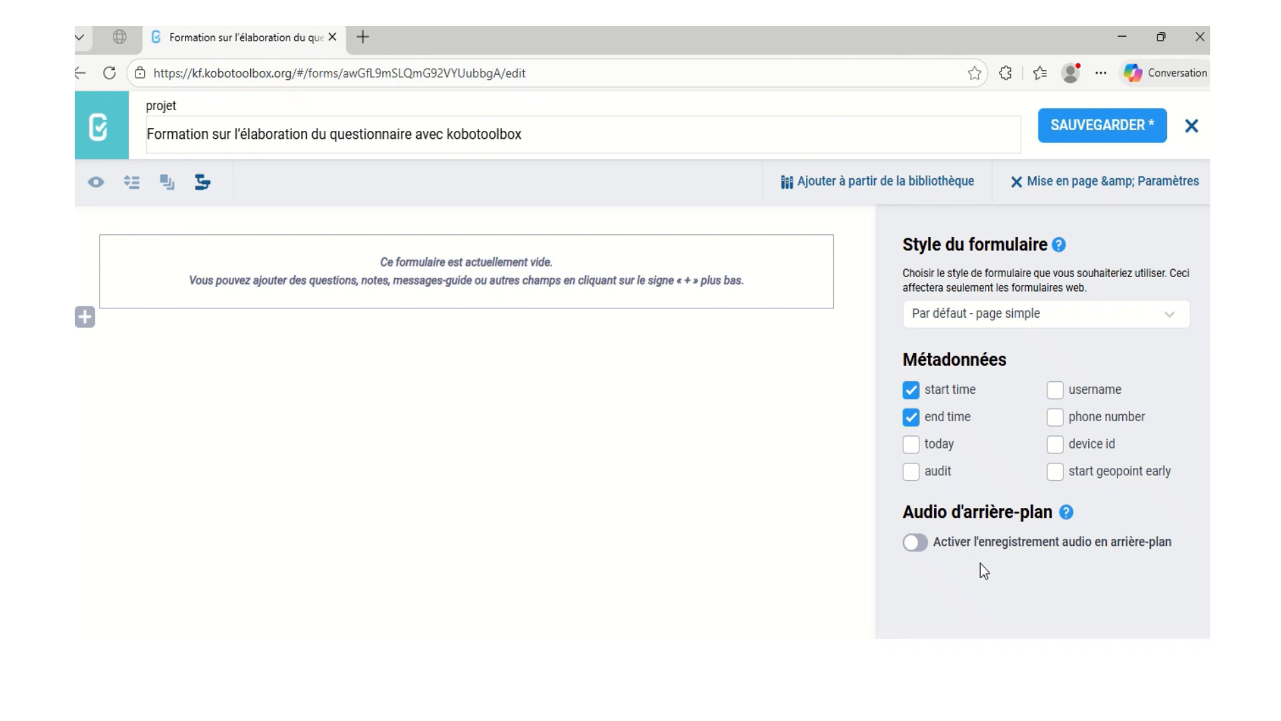
{"action": "left_click", "coordinate": [1015, 188]}
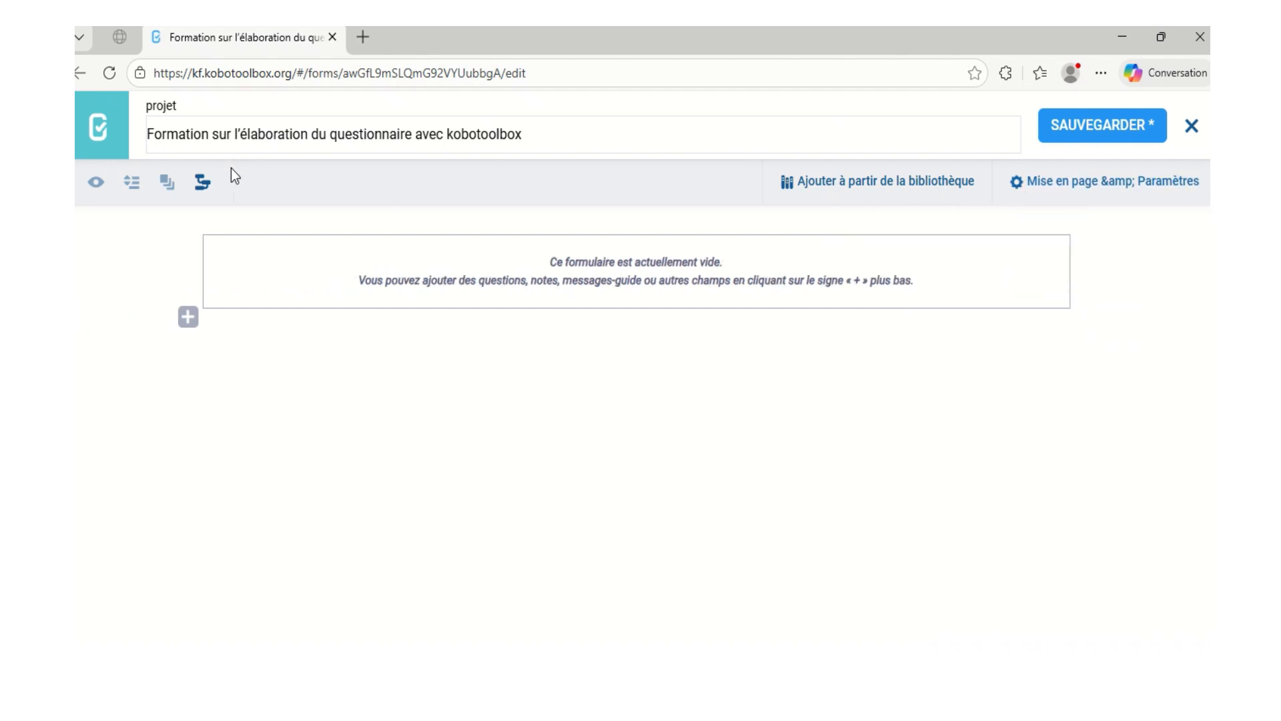